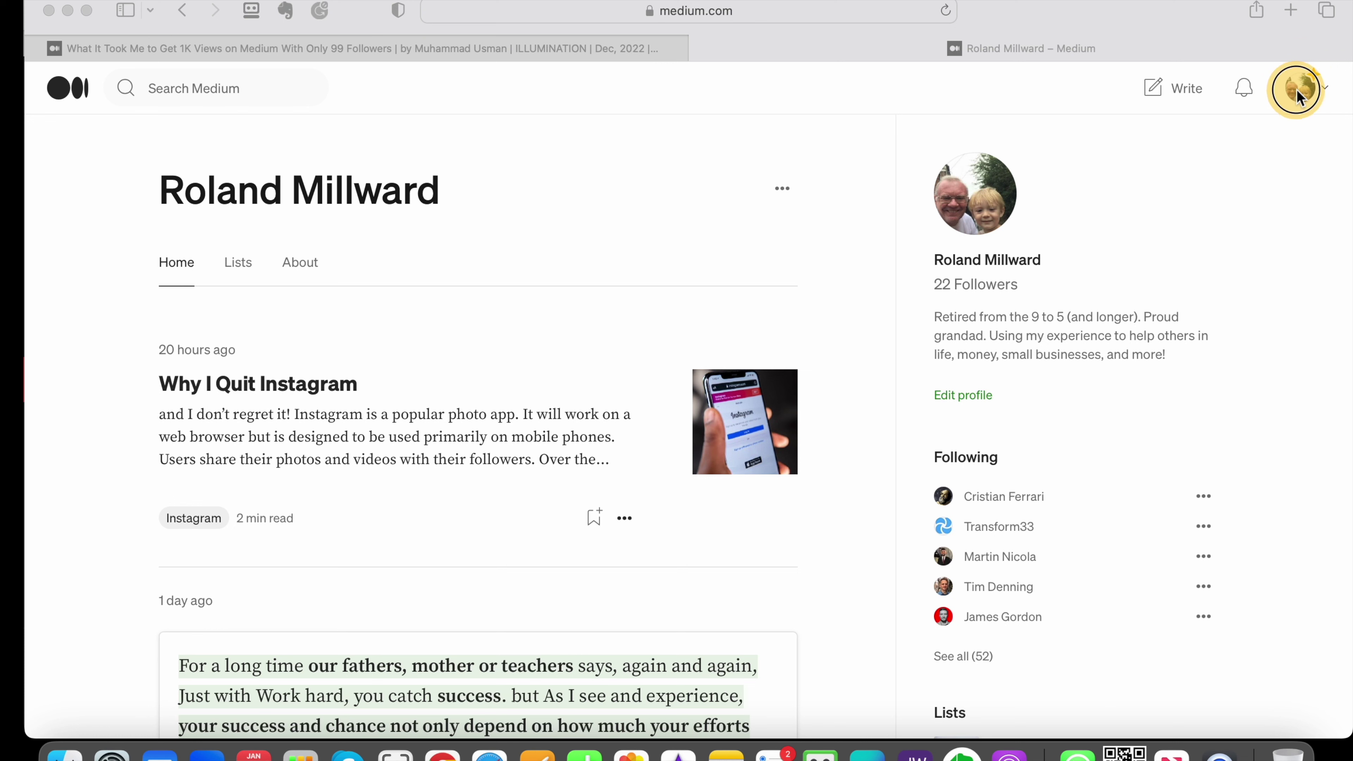
Step: Open the list of your own stories and look through the drafts
click(1298, 92)
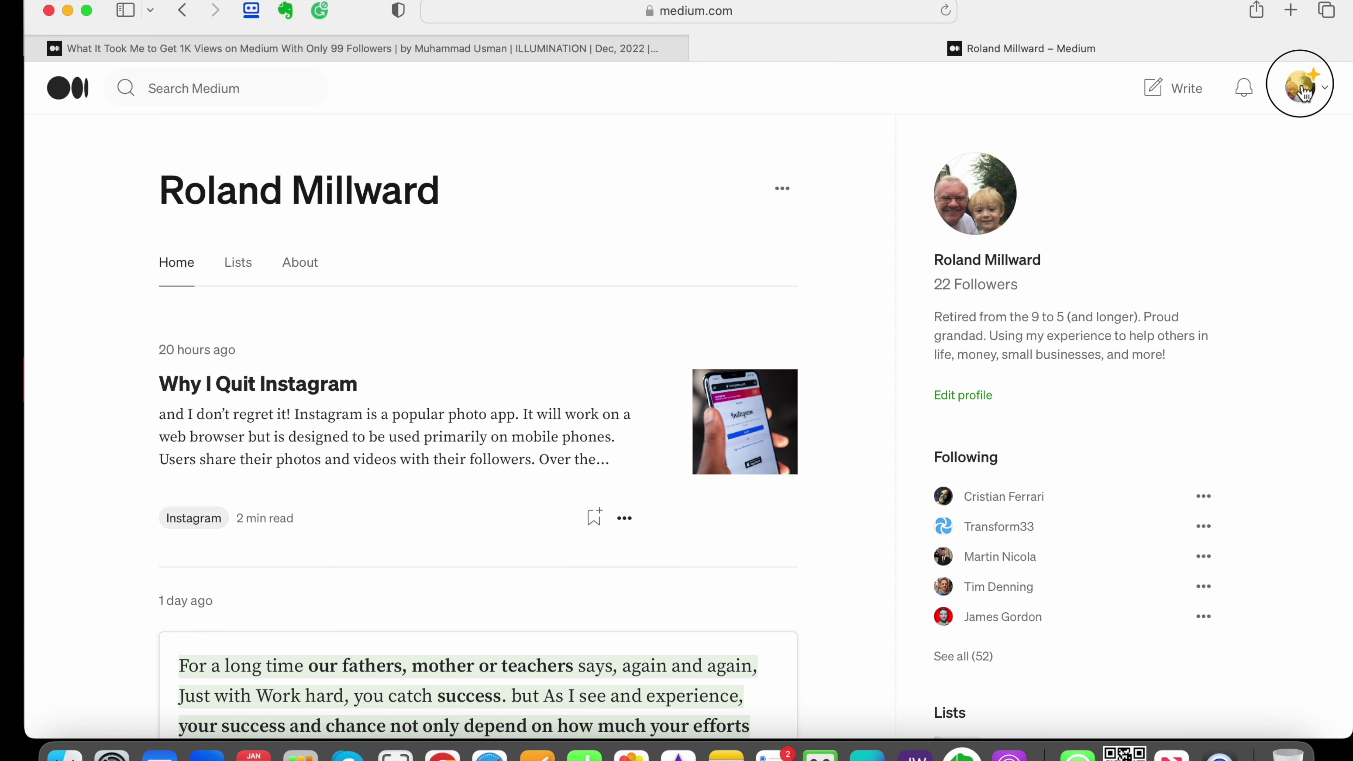
click(1304, 91)
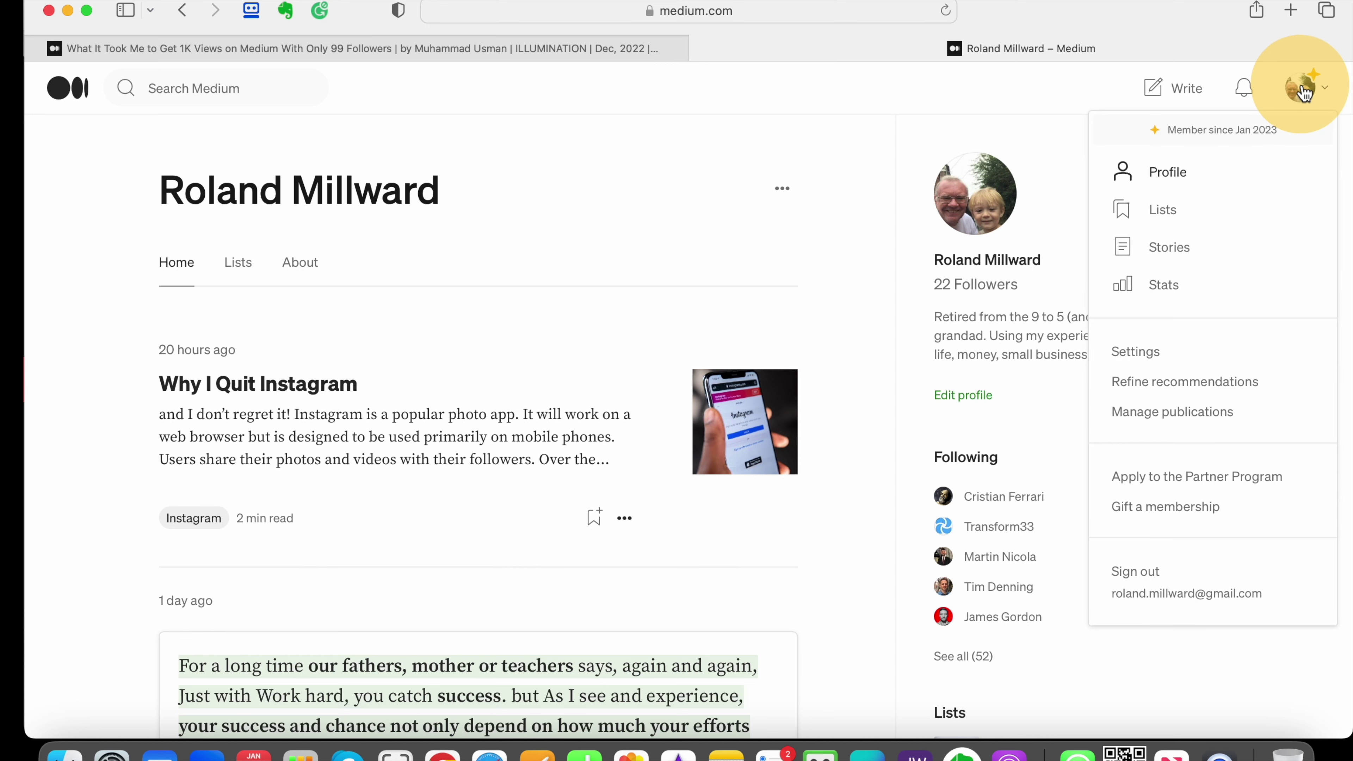
click(1183, 259)
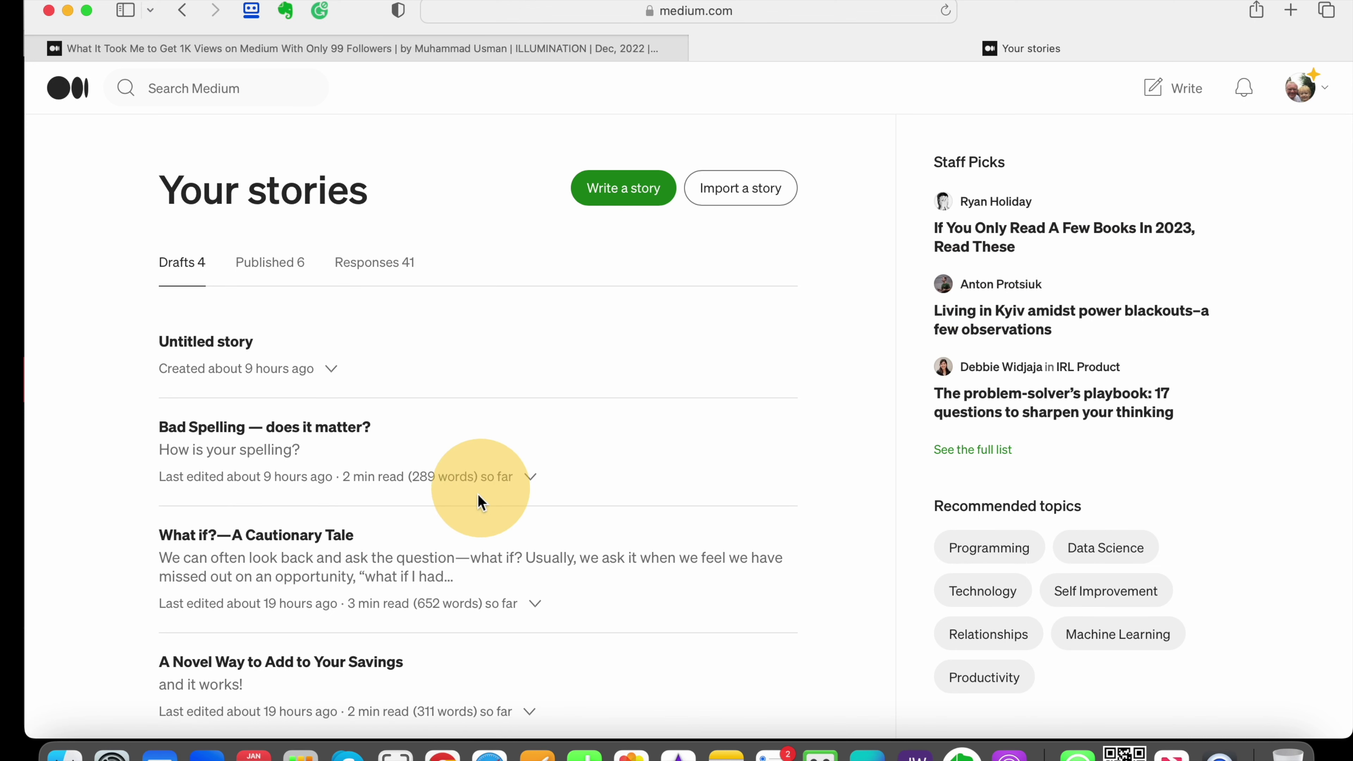
scroll(483, 488, down, 3)
scroll(477, 506, up, 2)
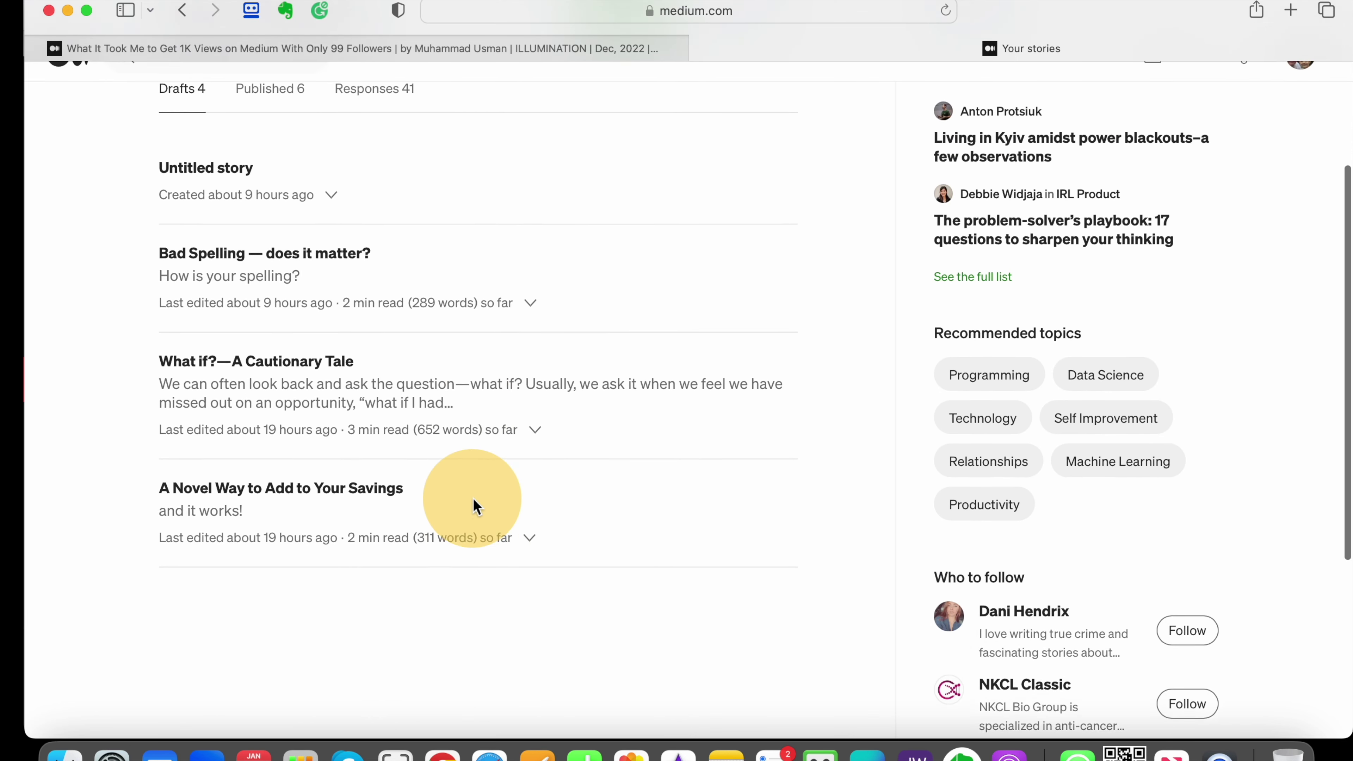
scroll(477, 507, down, 1)
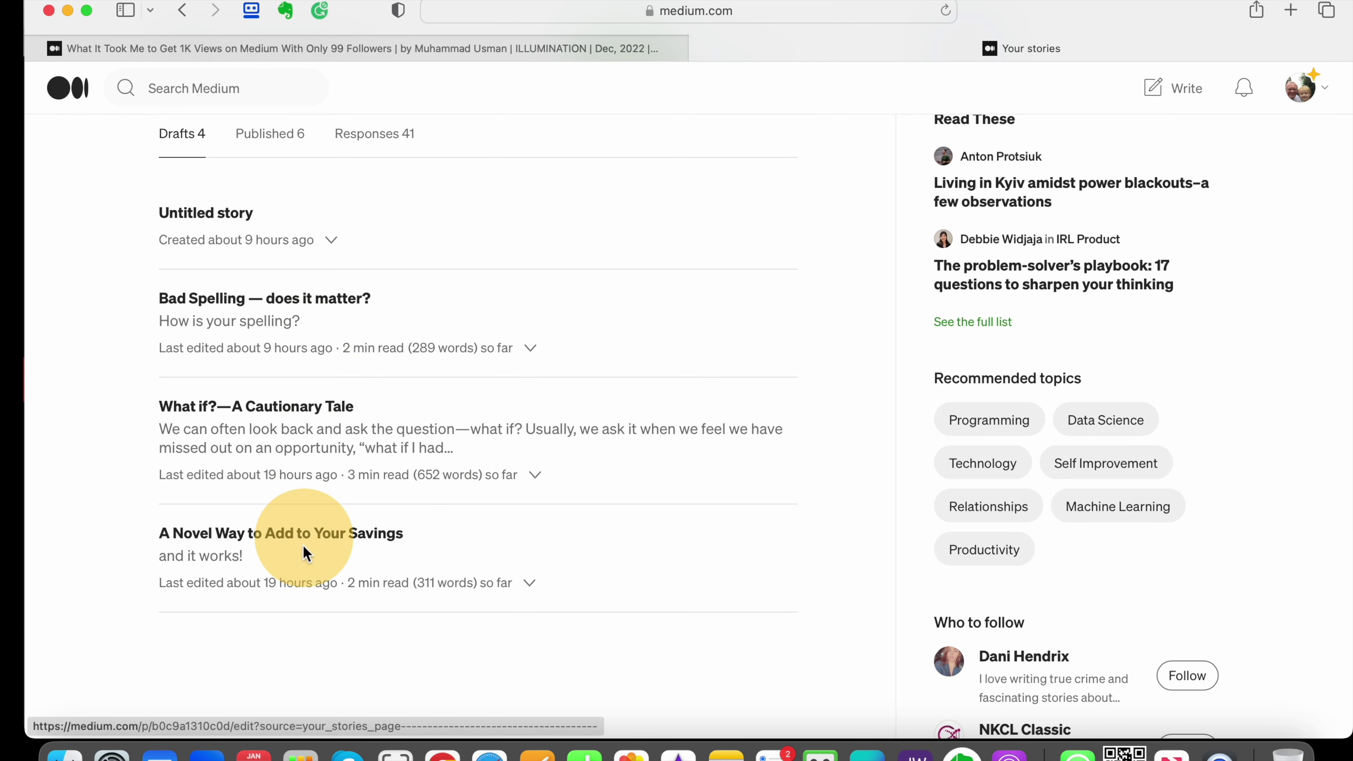
Step: Open the story "Will ChatGPT Kill Medium?" from the published stories
click(292, 144)
scroll(375, 341, down, 3)
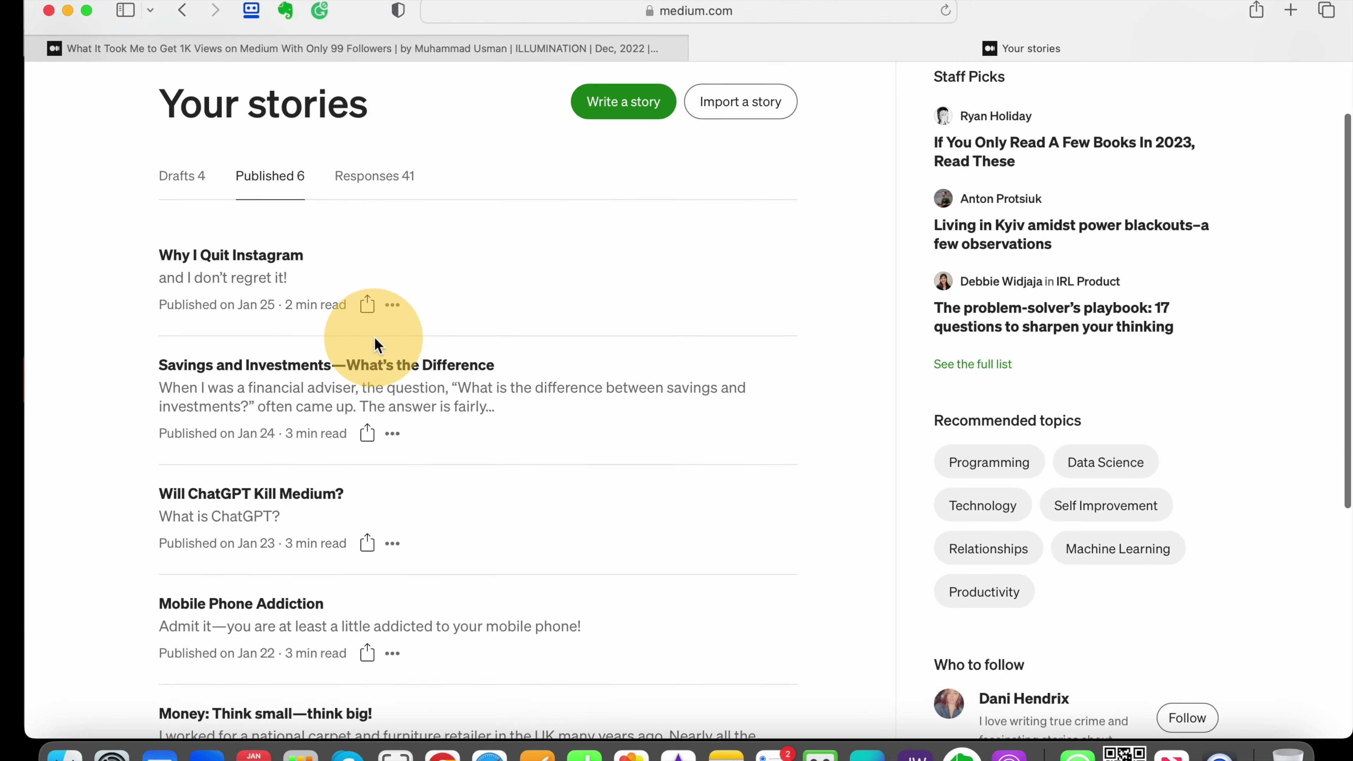
scroll(373, 341, down, 4)
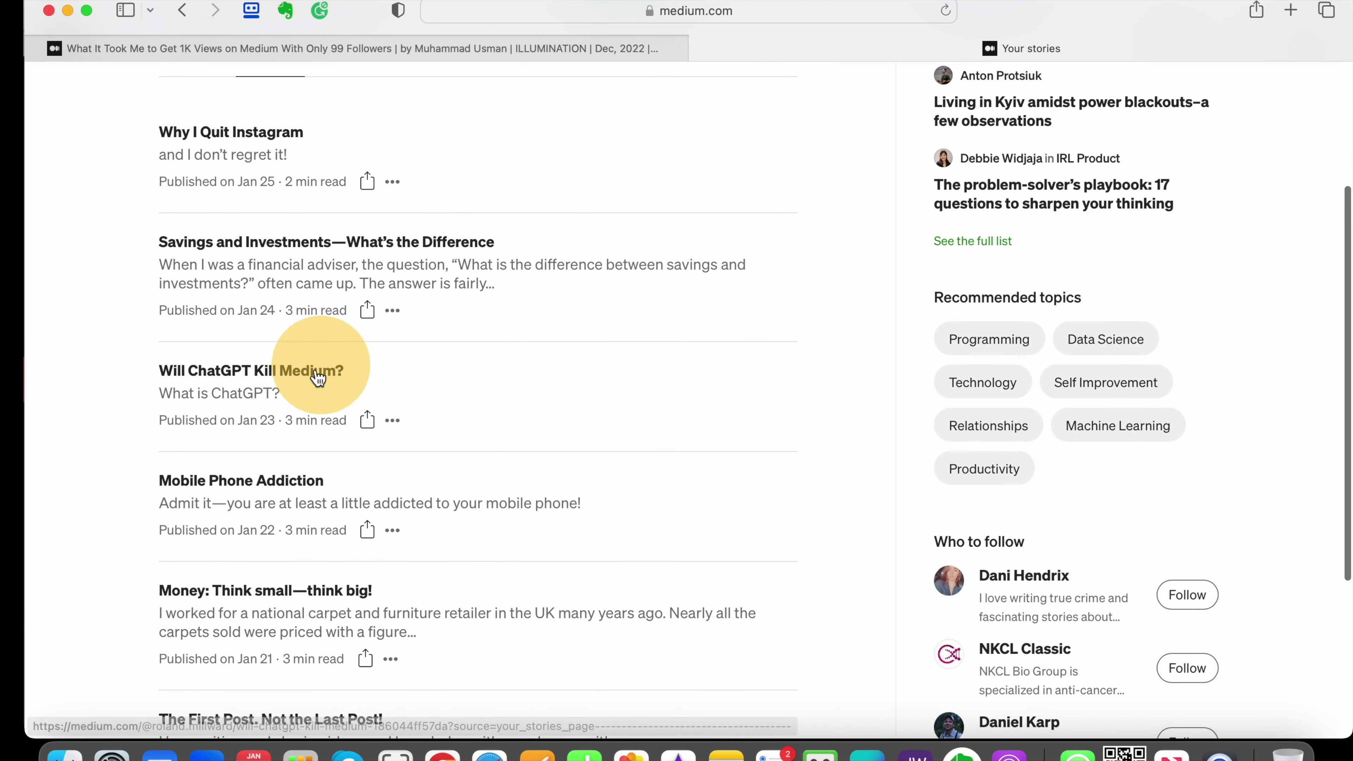
click(277, 382)
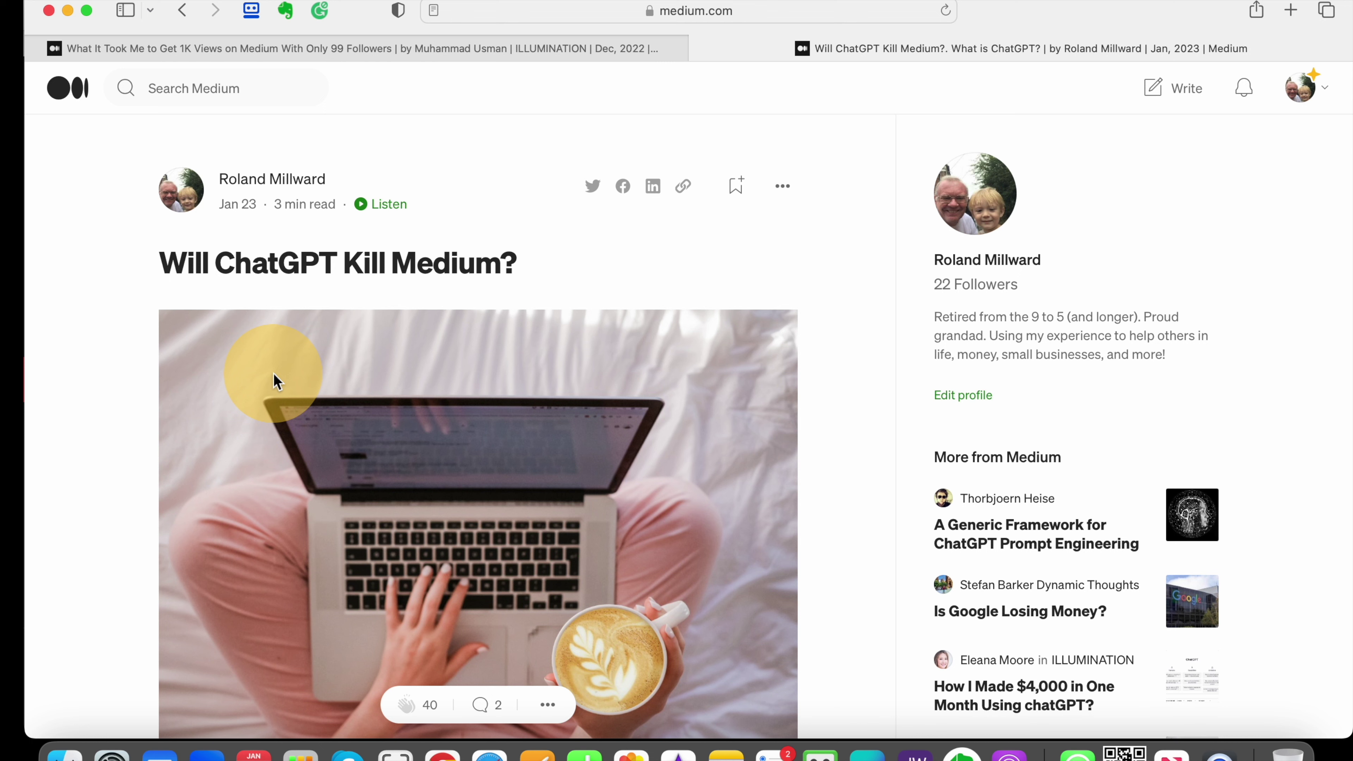
Step: Open the "Will ChatGPT Kill Medium?" story for editing
scroll(454, 394, down, 1)
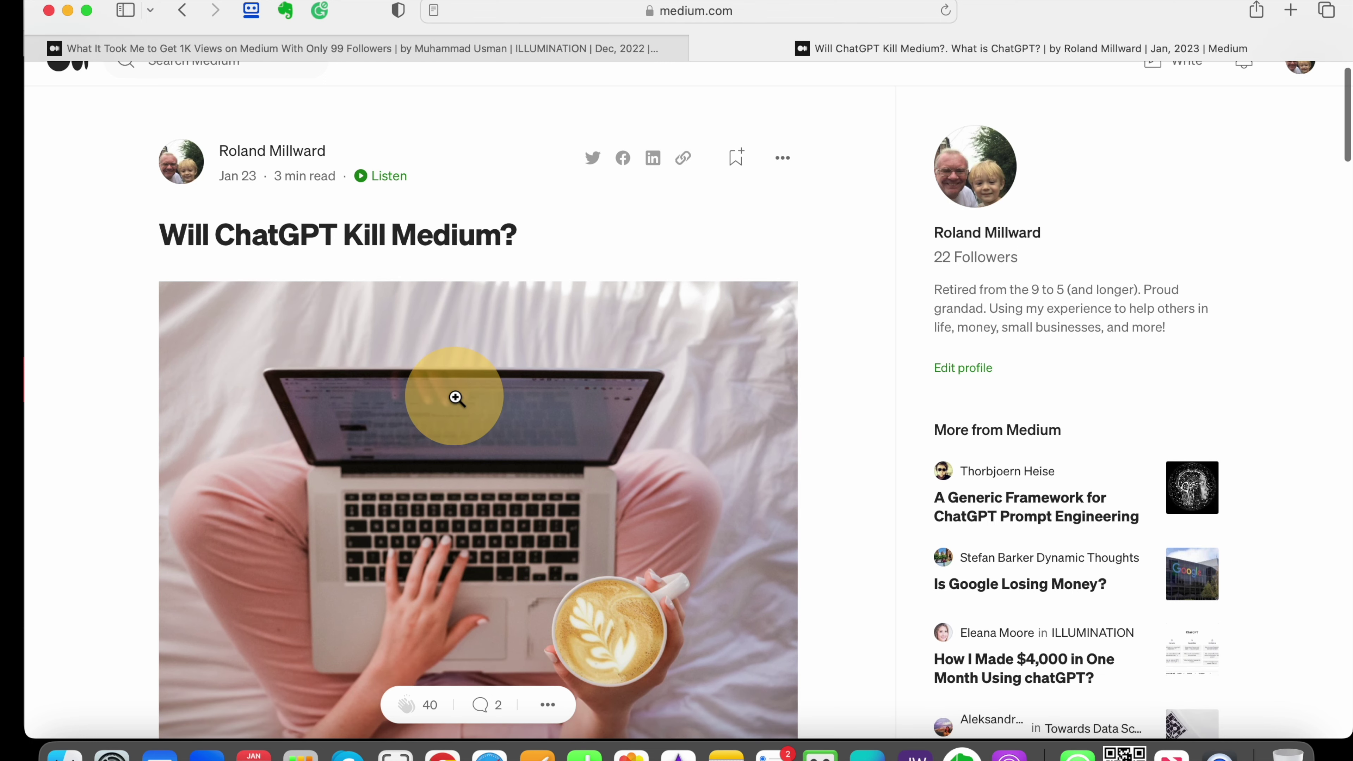
scroll(455, 398, down, 2)
scroll(456, 398, up, 2)
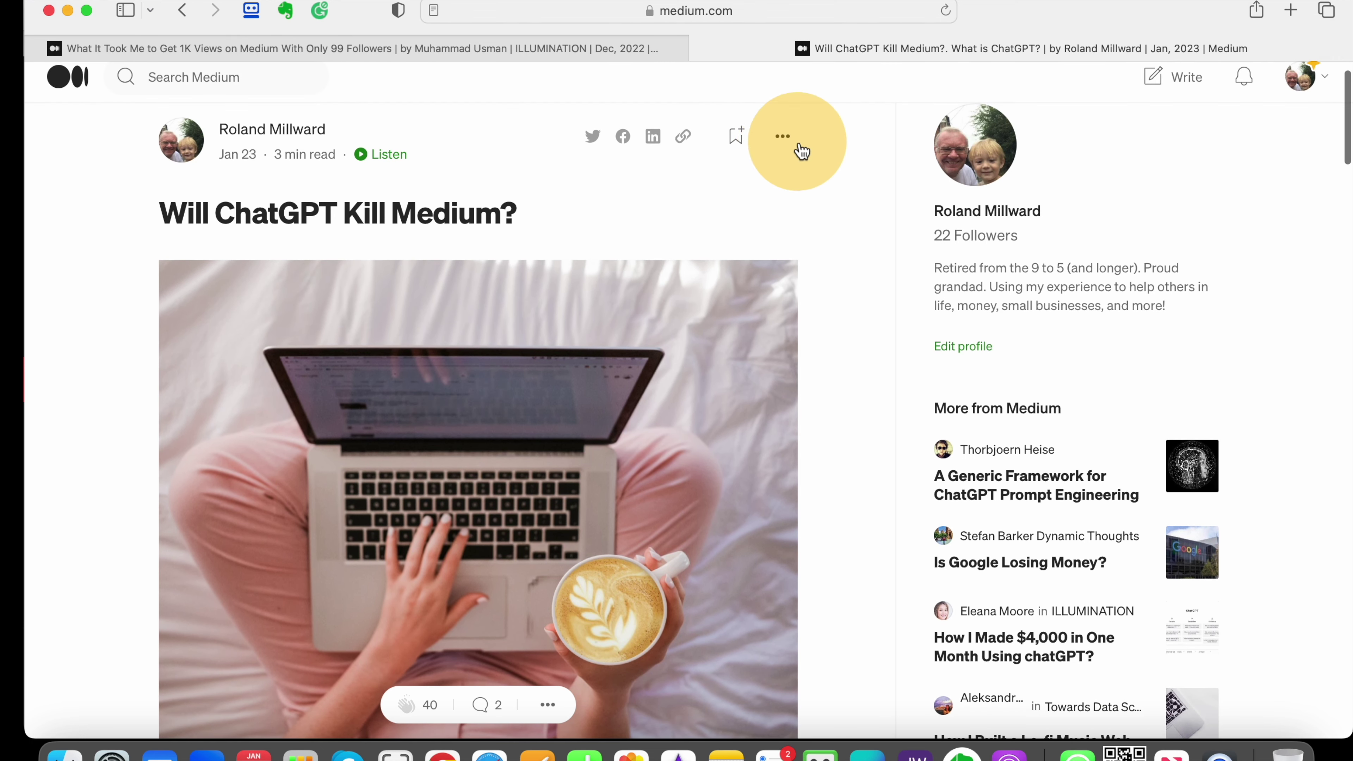
click(783, 139)
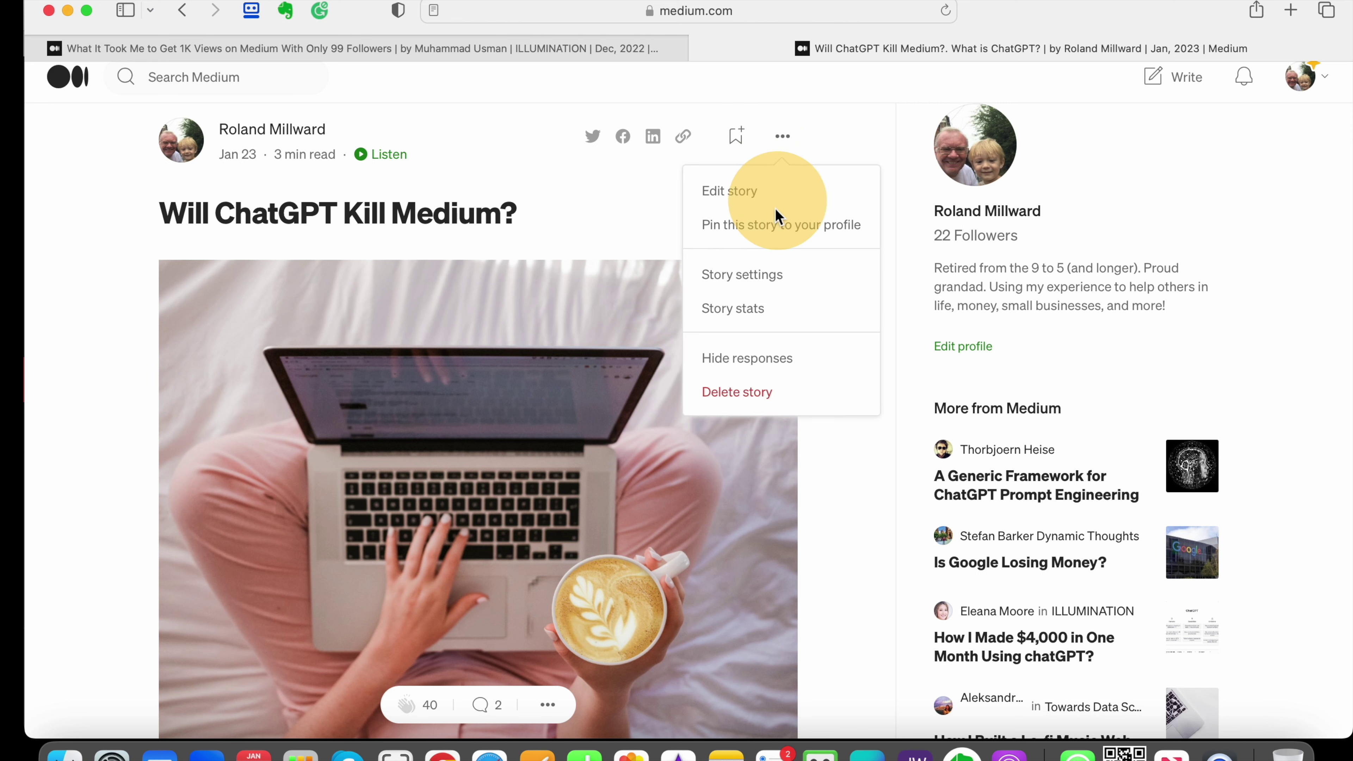
click(730, 189)
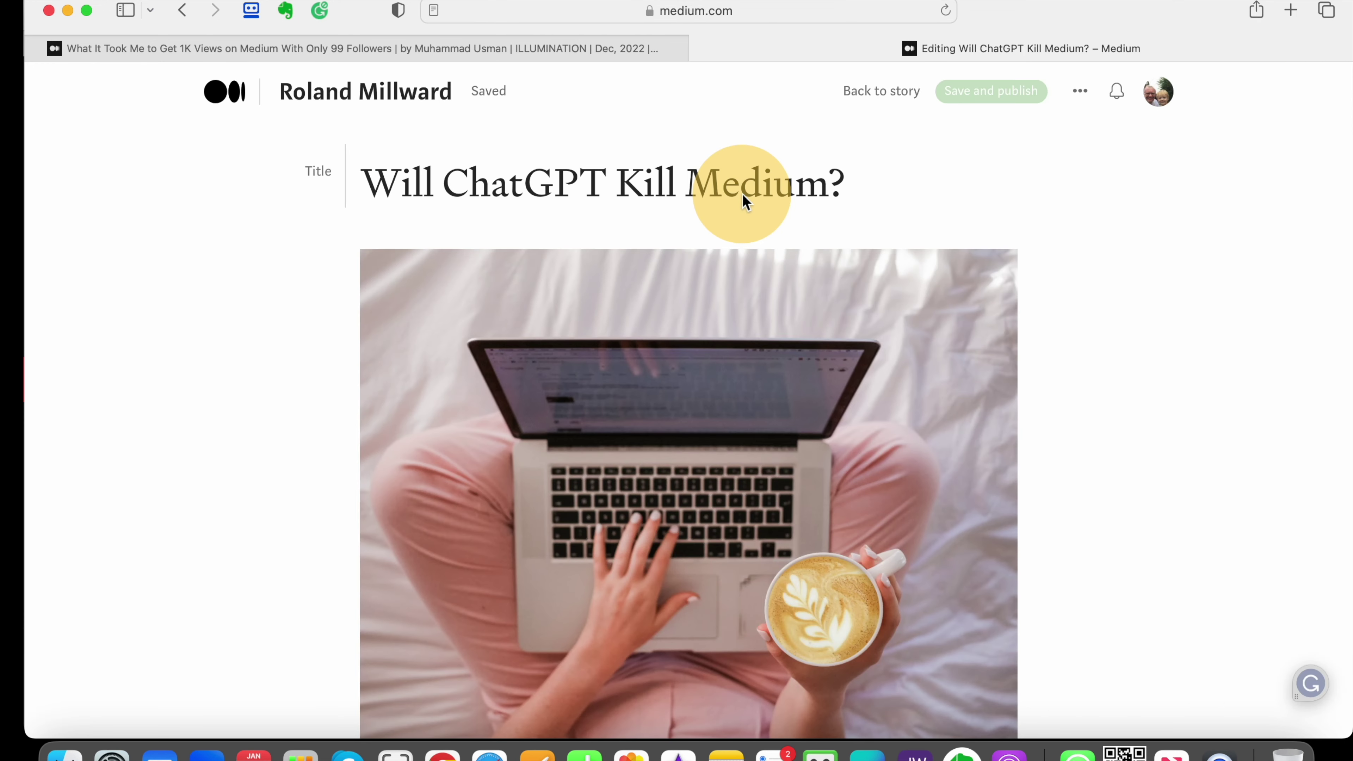
Step: Search Google for "chatgpt" in a separate browser tab and look through how result titles and descriptions are presented
click(1291, 11)
text(go)
key(Return)
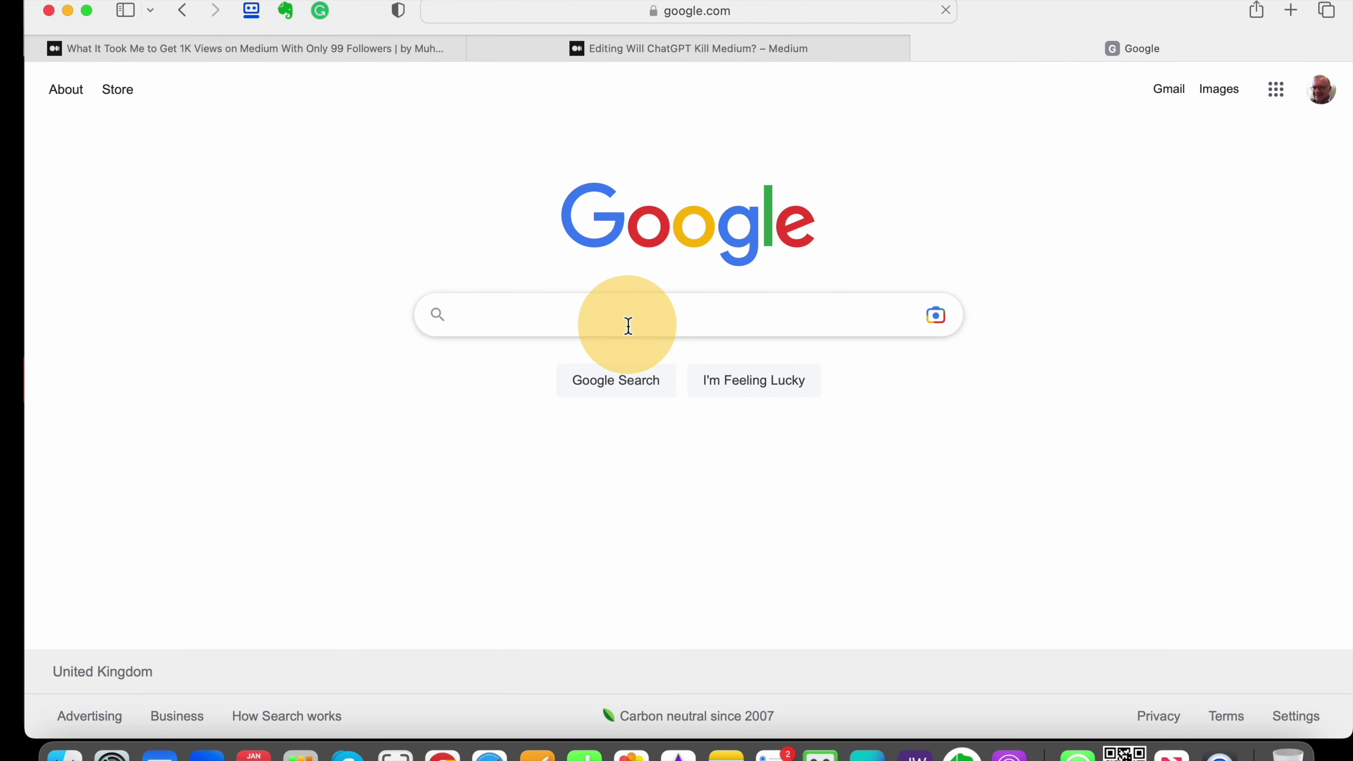
text(chat)
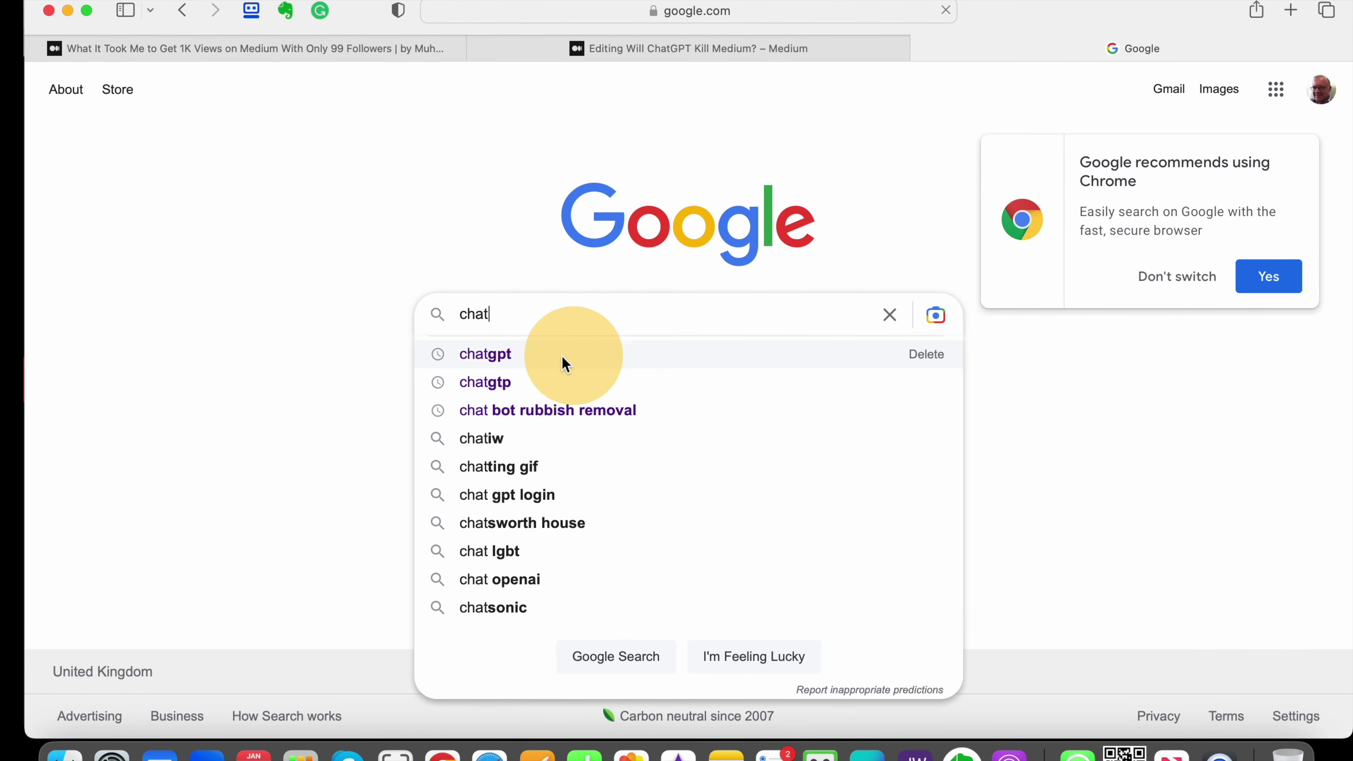
click(523, 357)
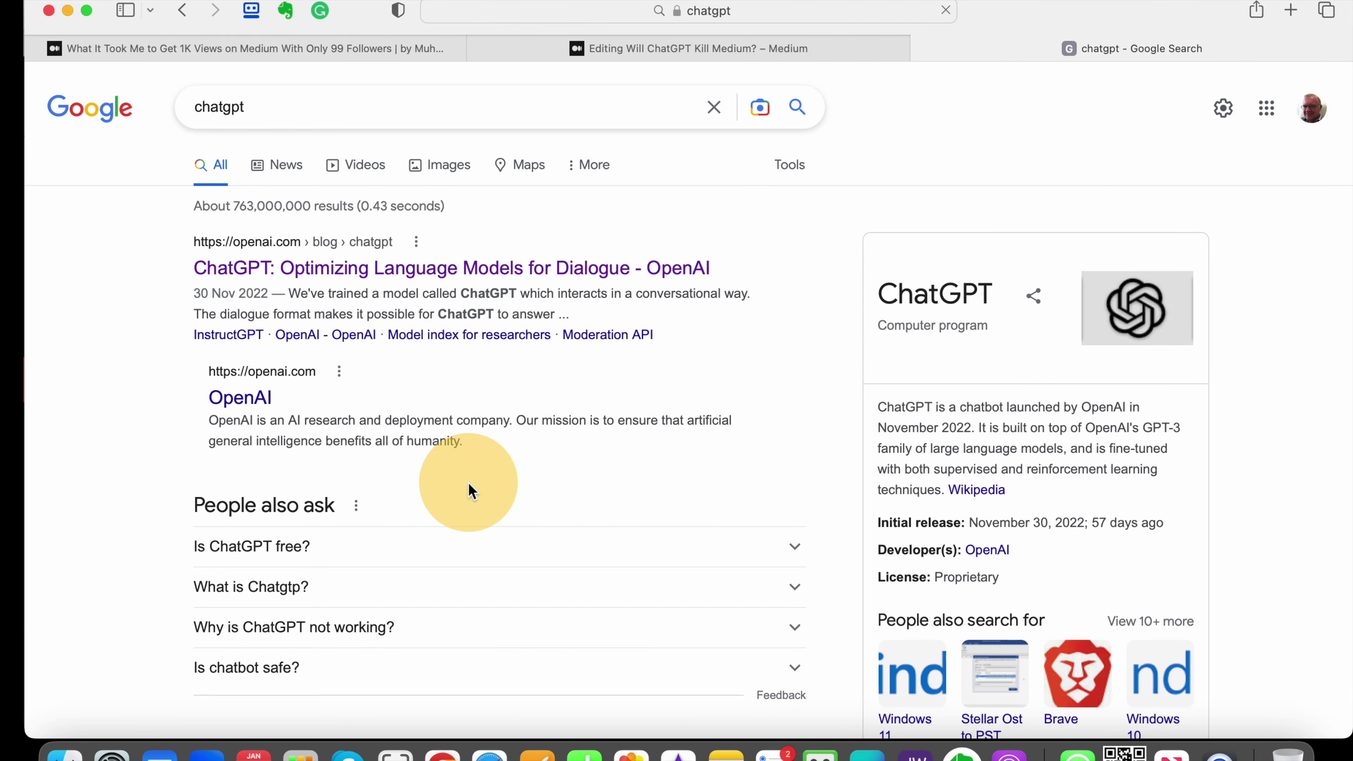
scroll(469, 485, down, 10)
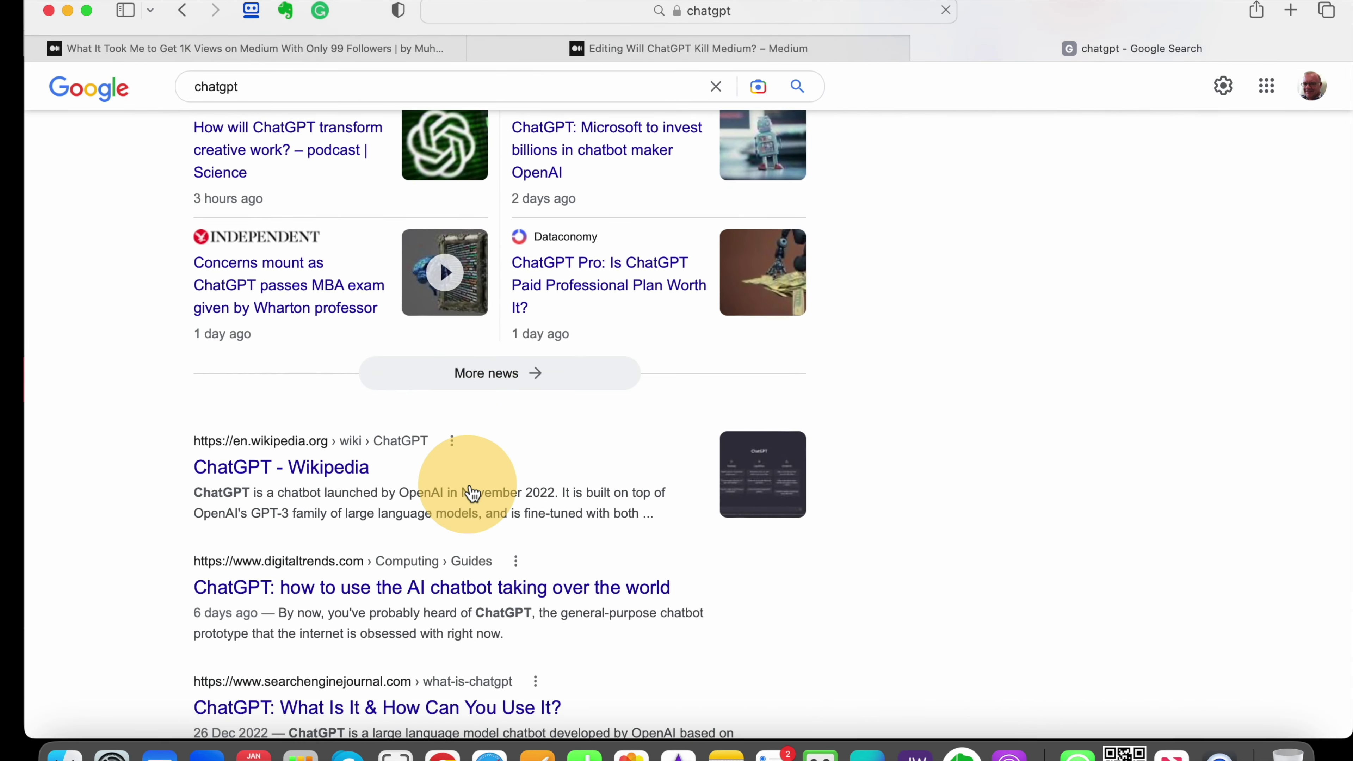
scroll(472, 493, down, 3)
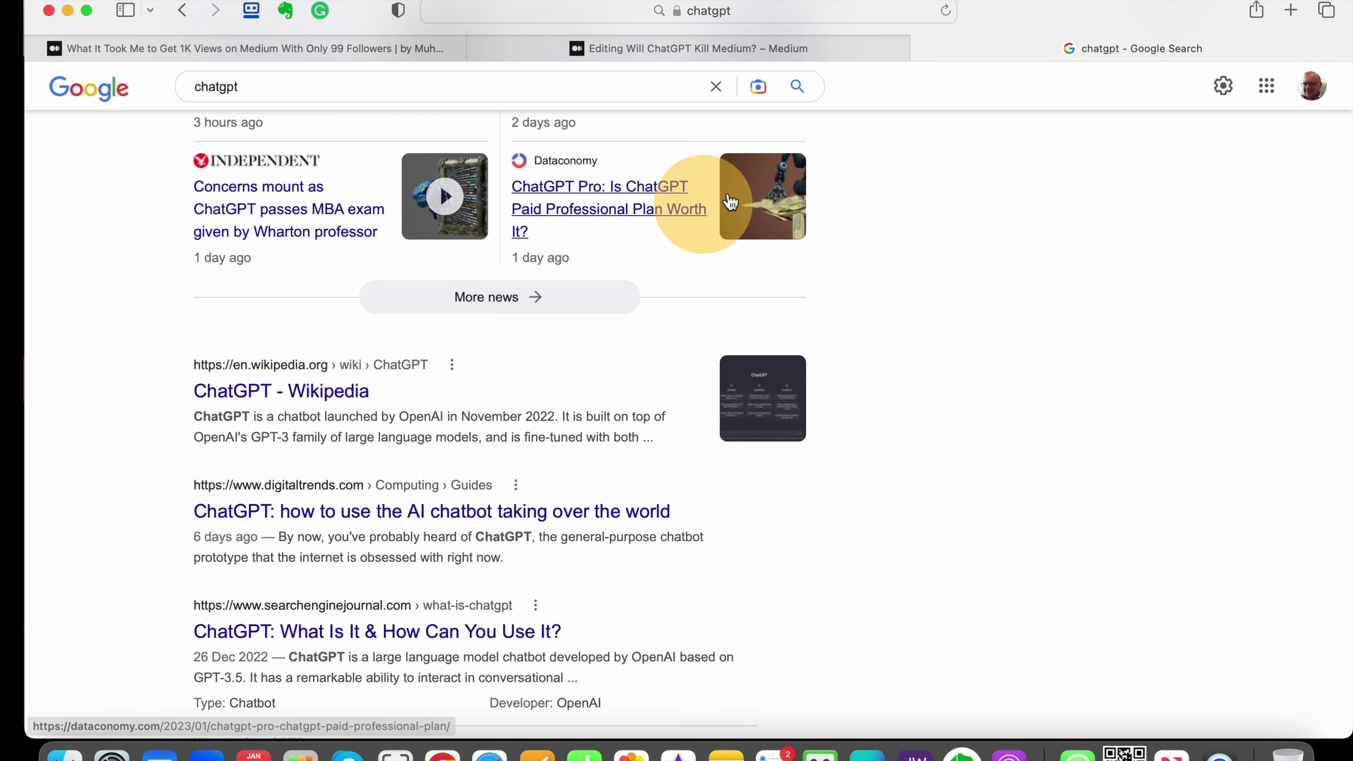
Step: Return to the story in the editor, look over its title and opening text, and open its full story settings
click(691, 50)
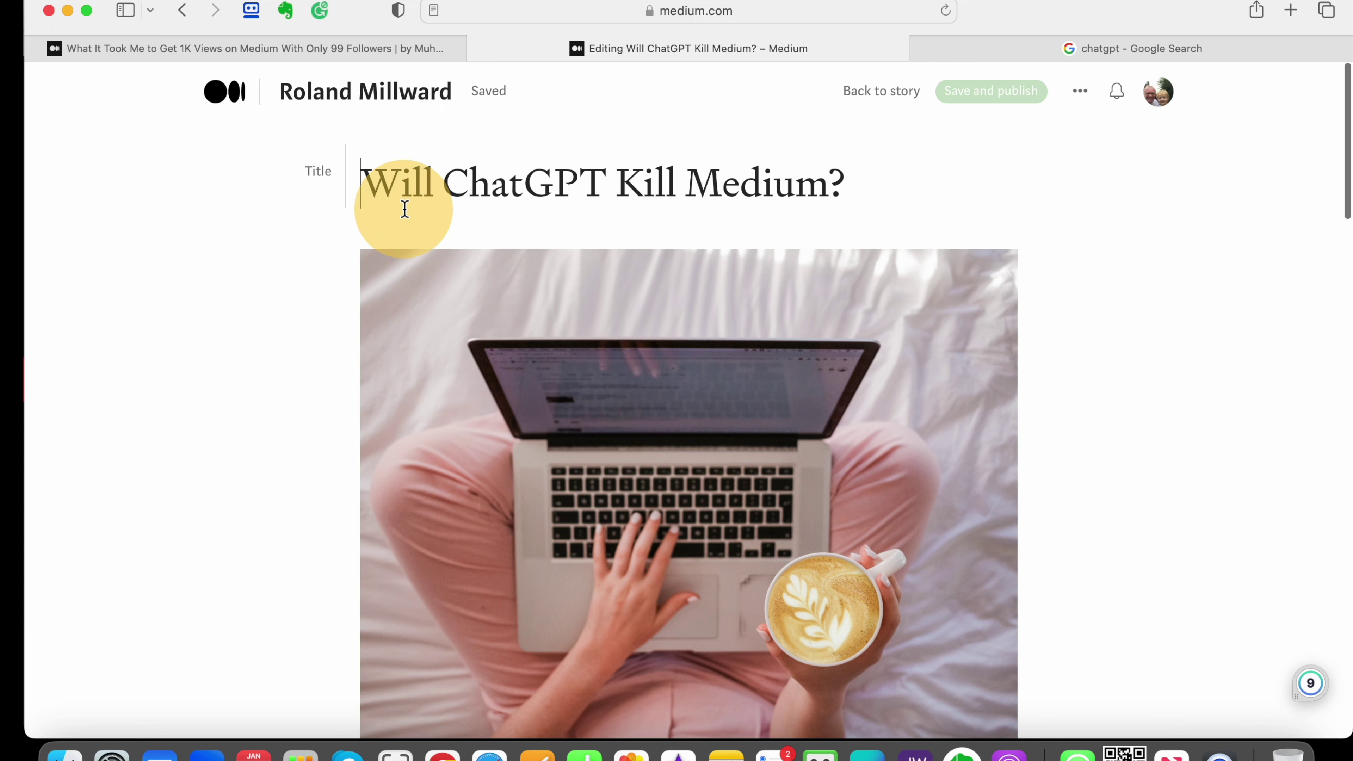
scroll(574, 393, down, 8)
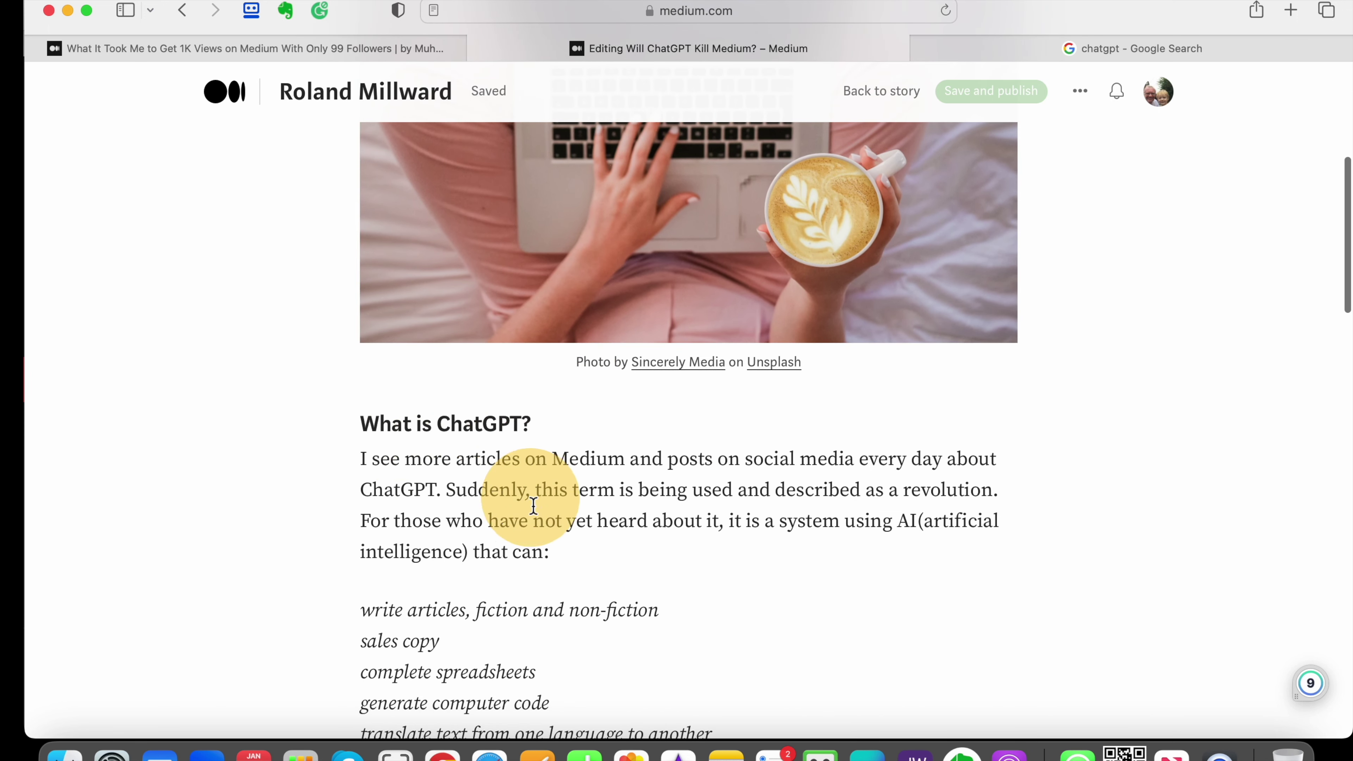
scroll(546, 553, up, 2)
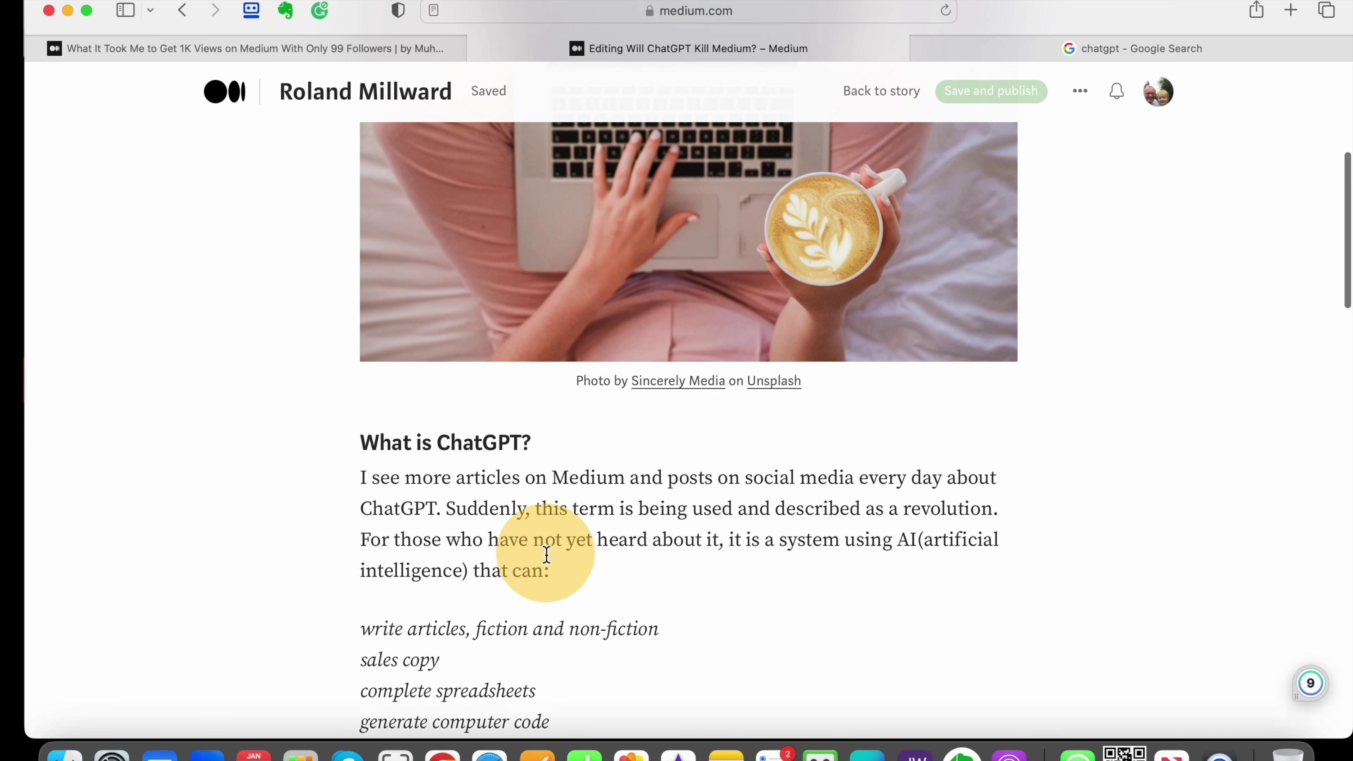
scroll(546, 554, up, 6)
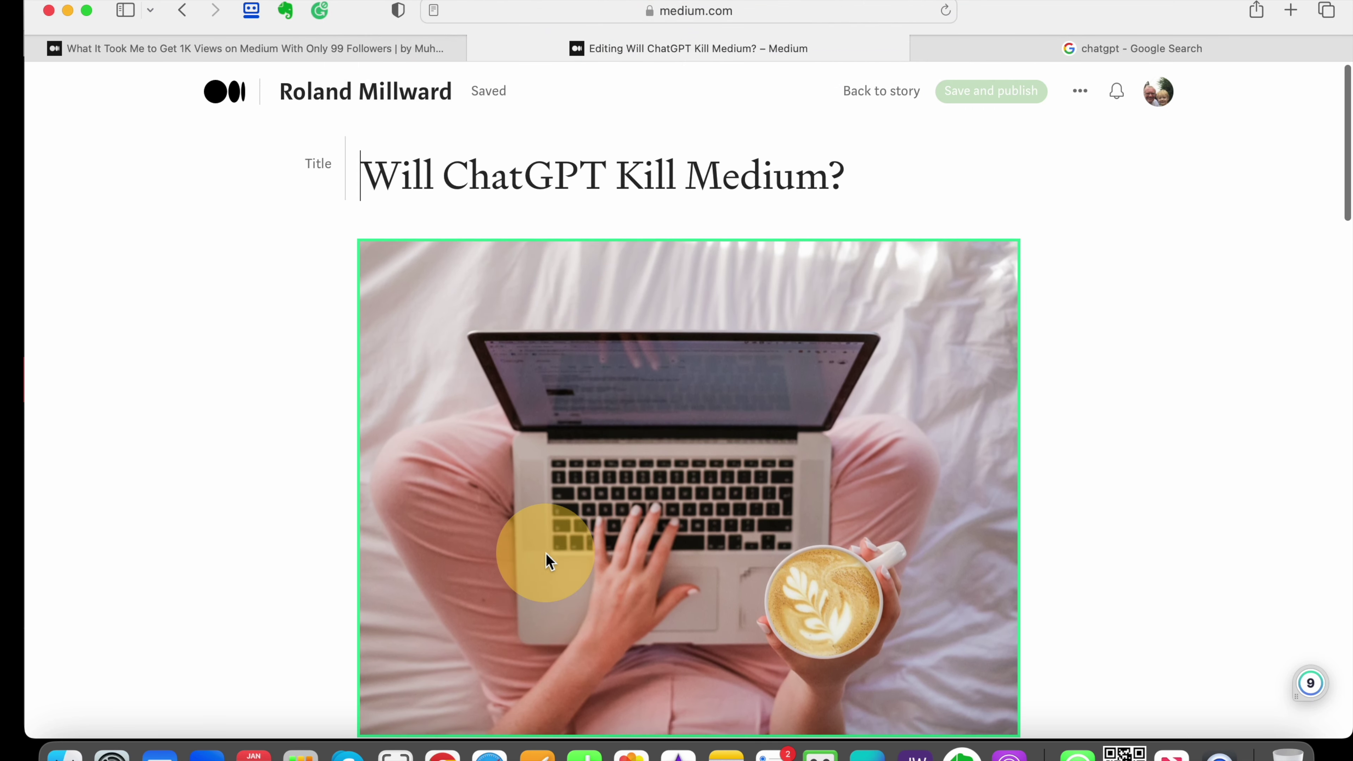
click(1087, 98)
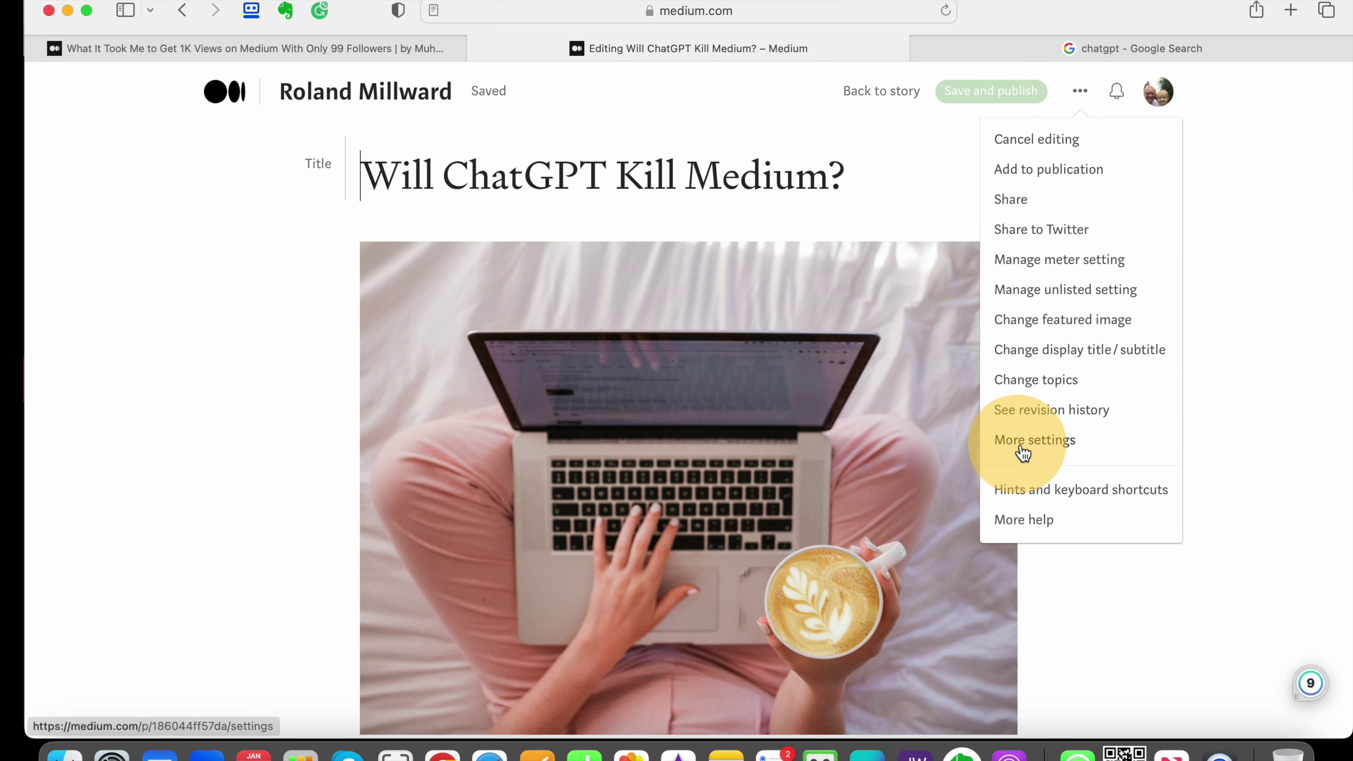
click(1033, 448)
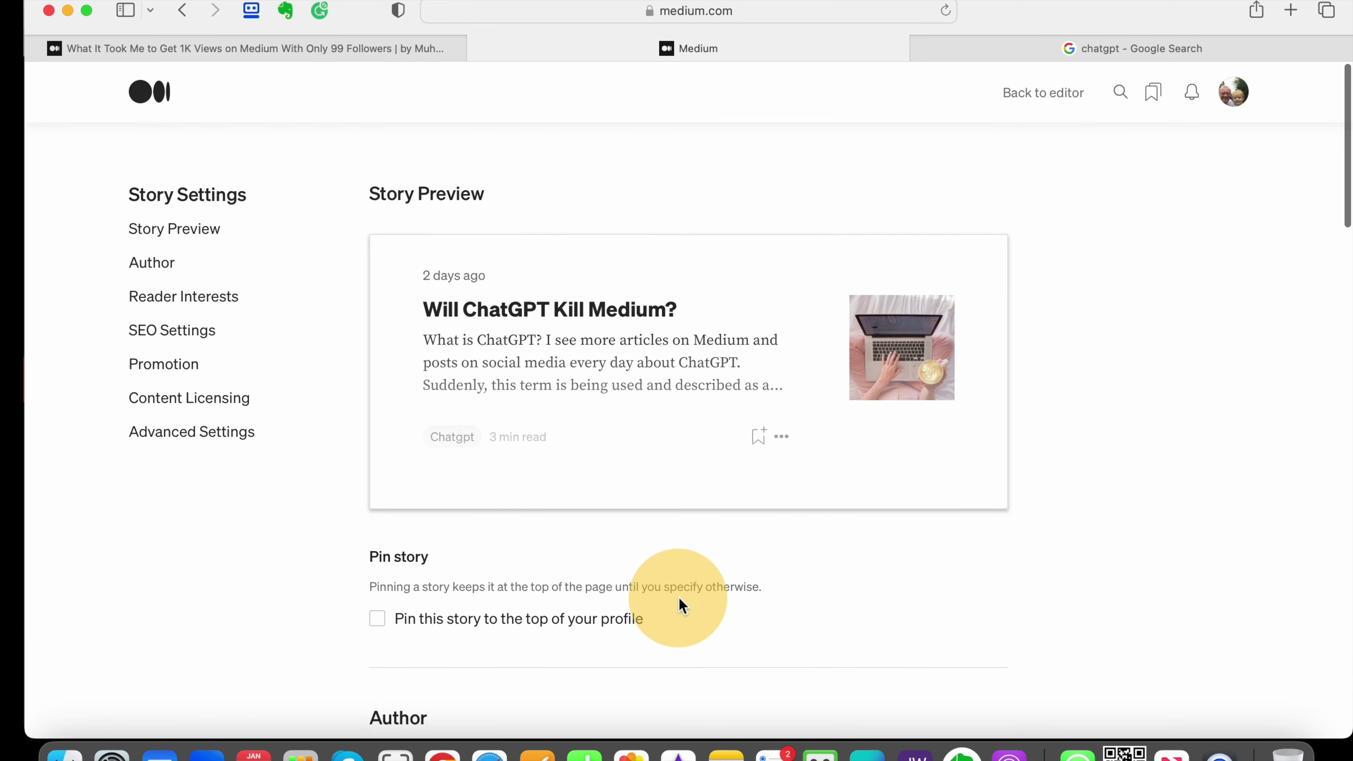
Step: Review the story settings from the preview down to the SEO title and SEO description
scroll(680, 600, down, 5)
scroll(679, 597, down, 3)
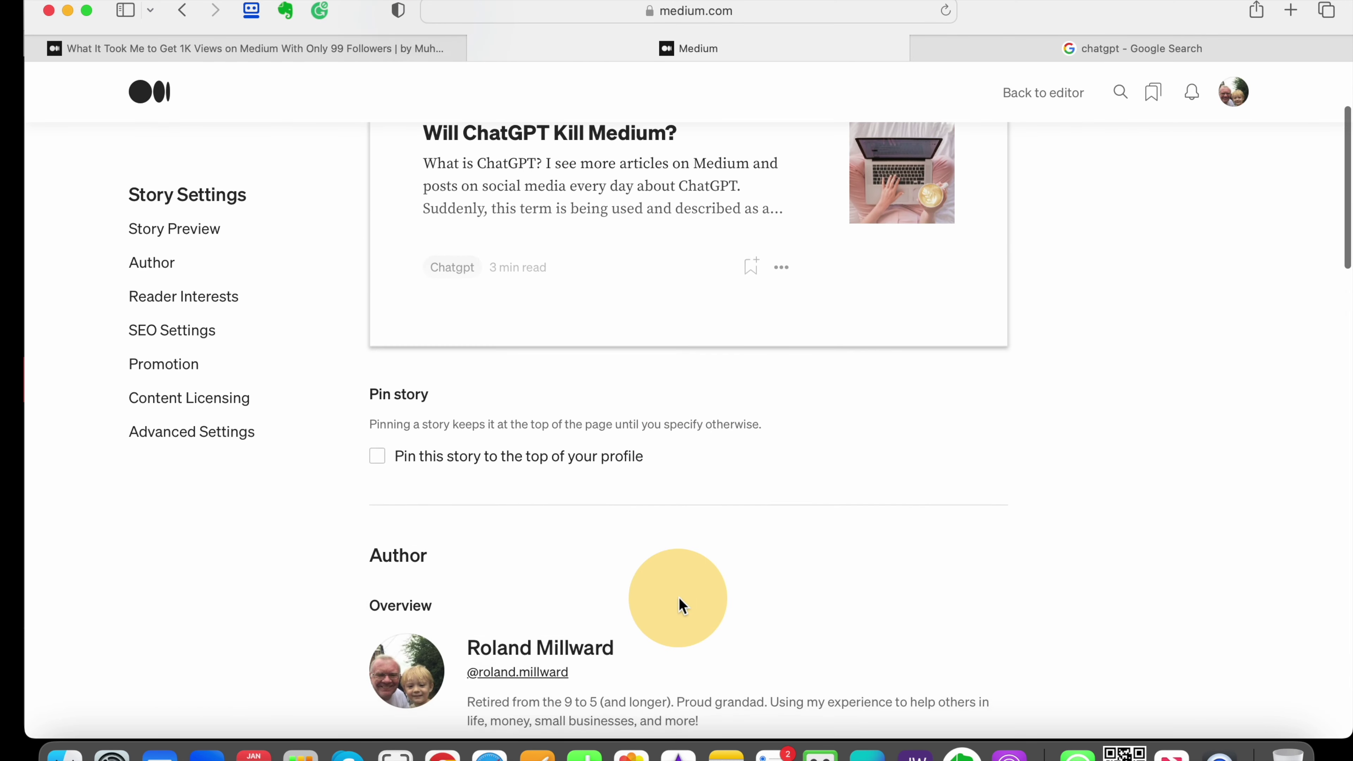
scroll(679, 597, up, 4)
scroll(679, 597, down, 10)
scroll(678, 597, down, 12)
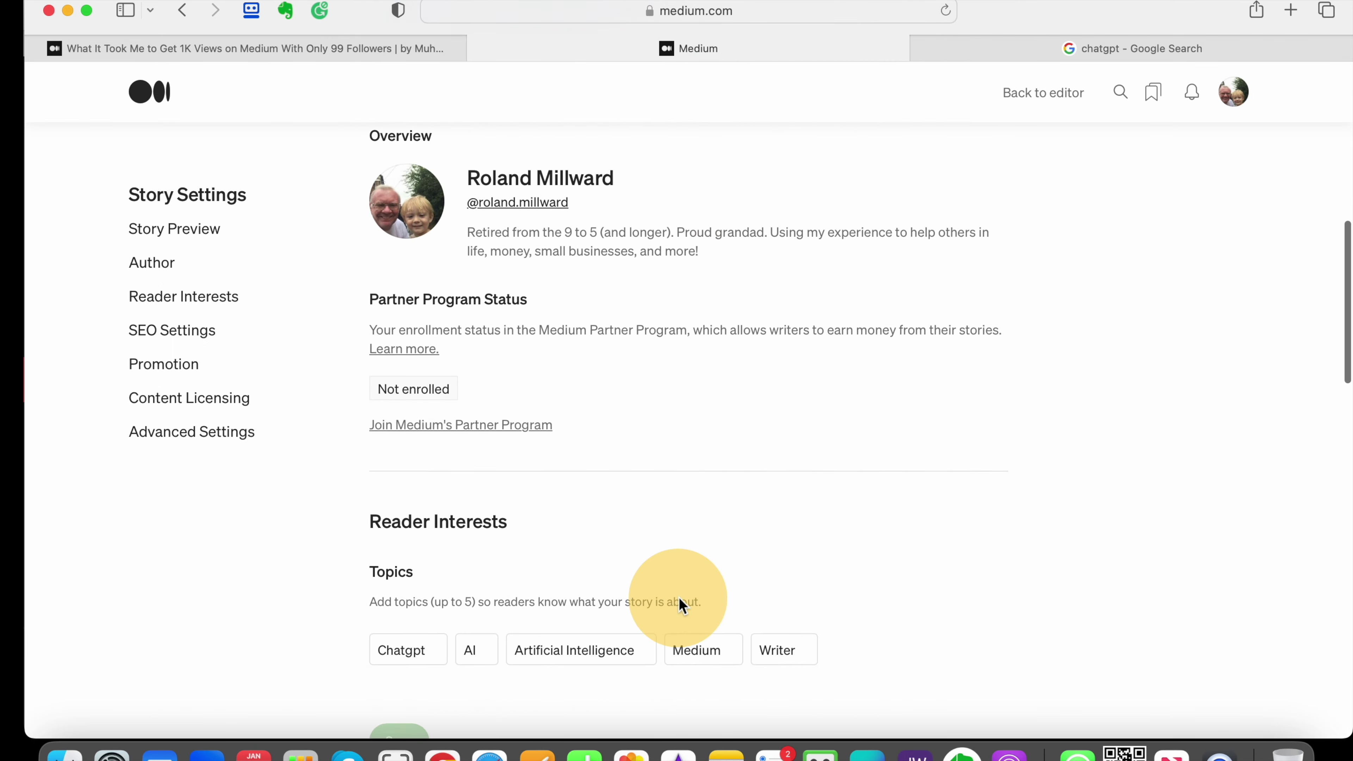
scroll(679, 600, down, 5)
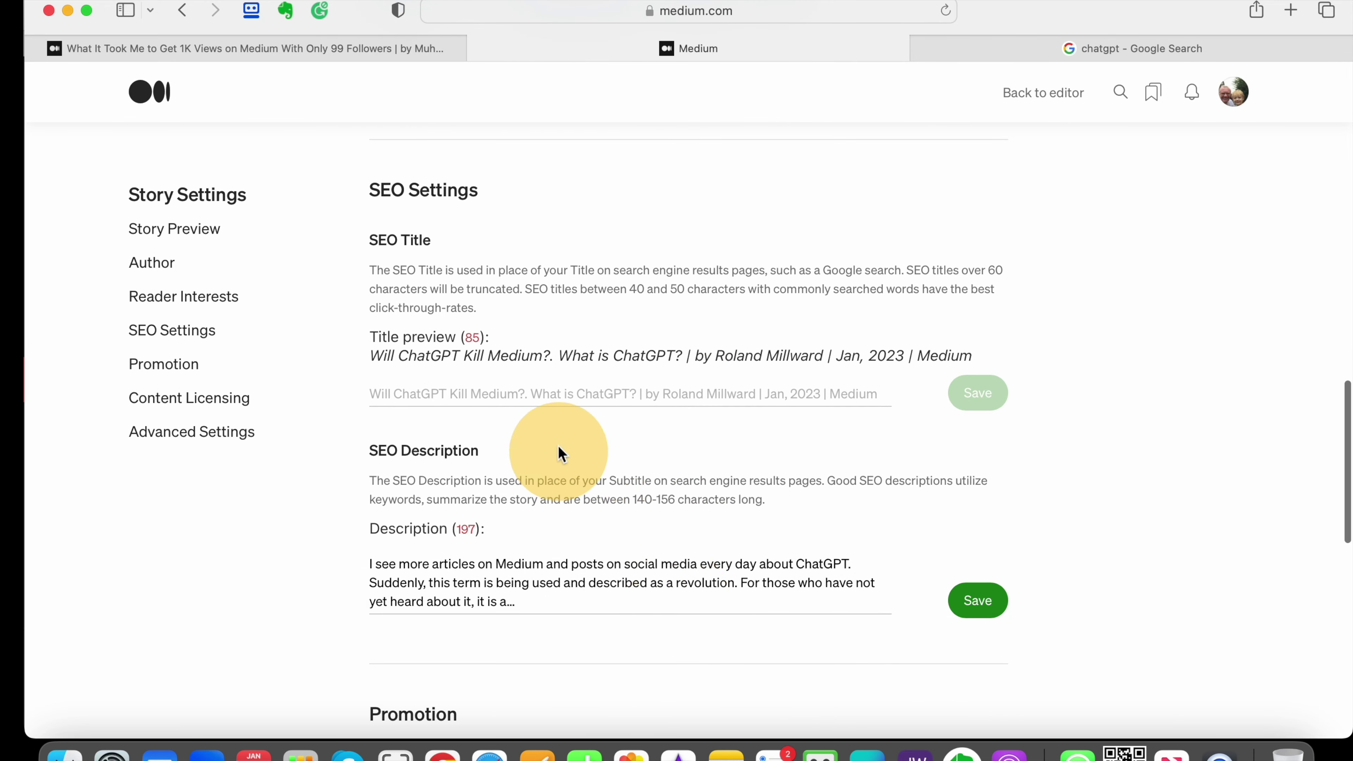
scroll(408, 384, up, 1)
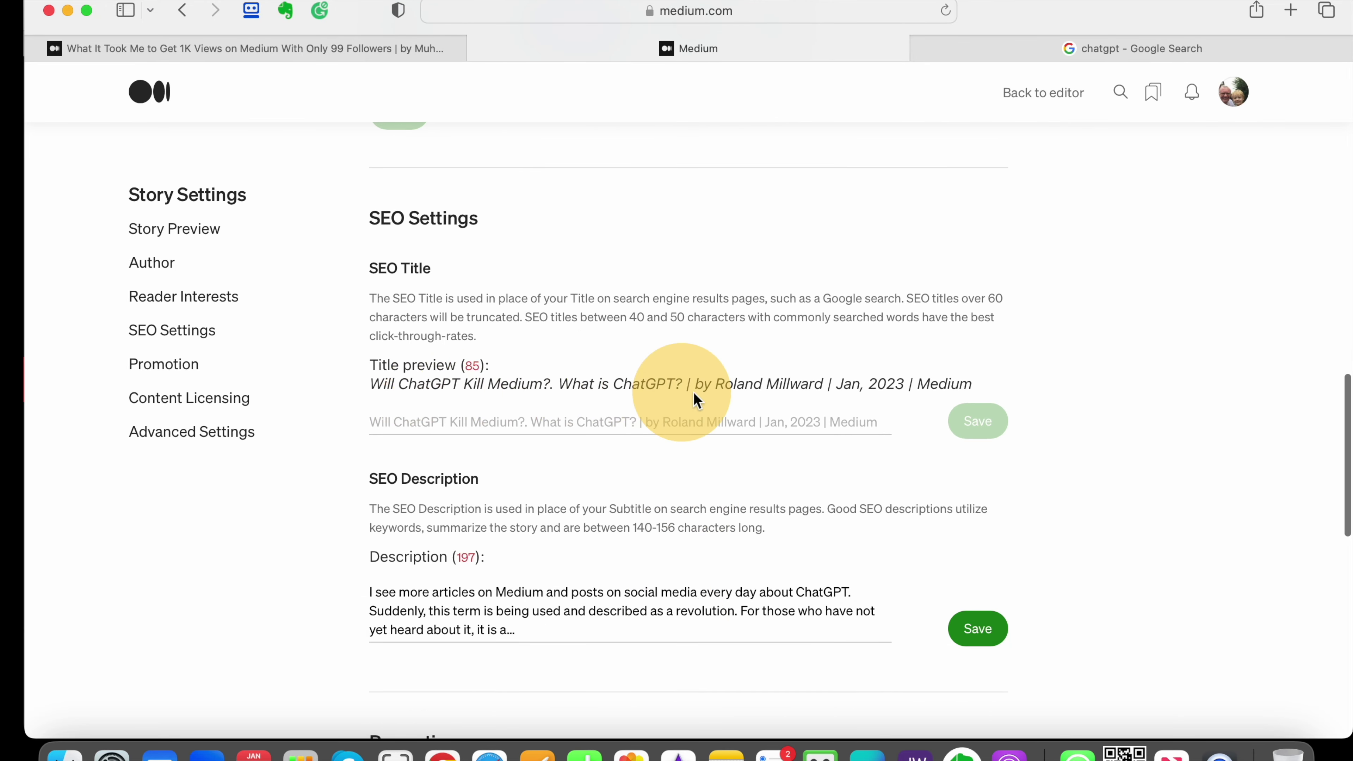
Step: Enter "Will ChatGPT Kill Medium?" as the story's SEO title
click(623, 423)
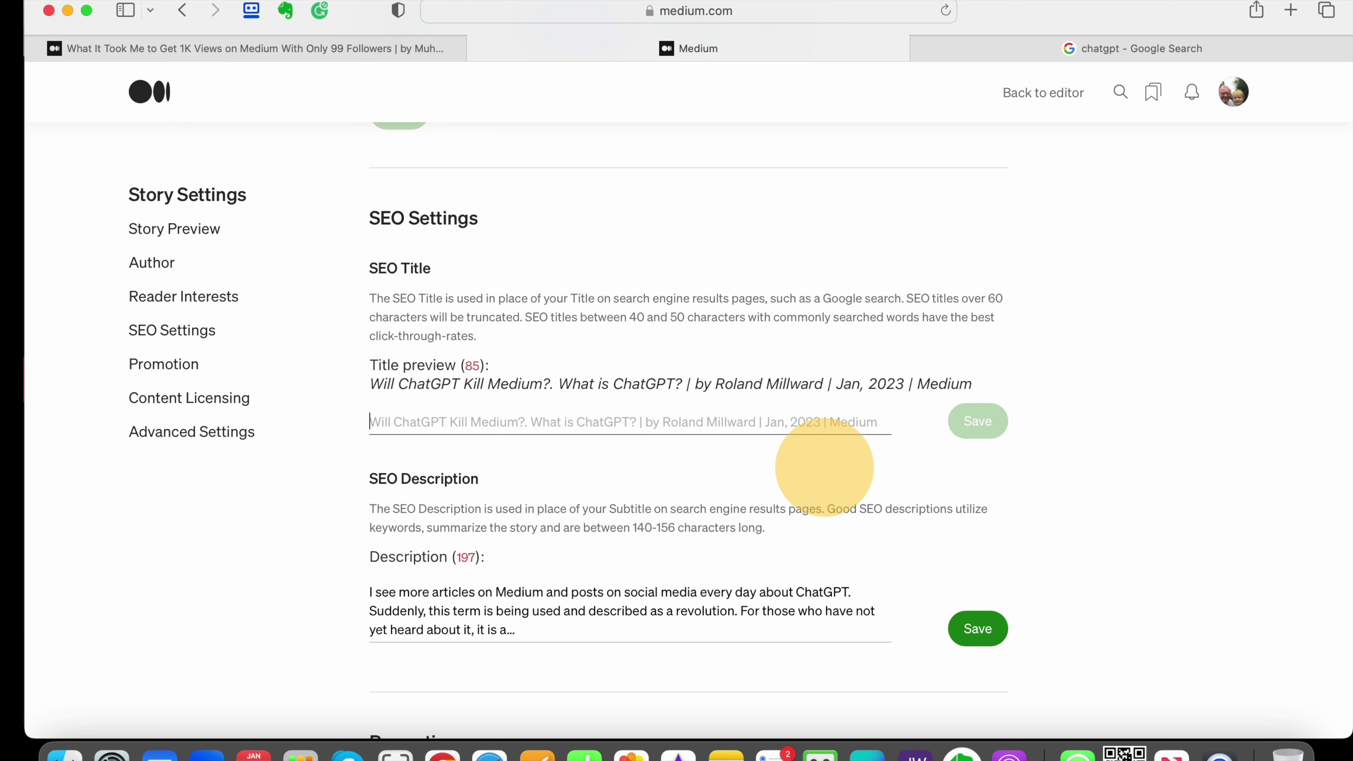
text(Will )
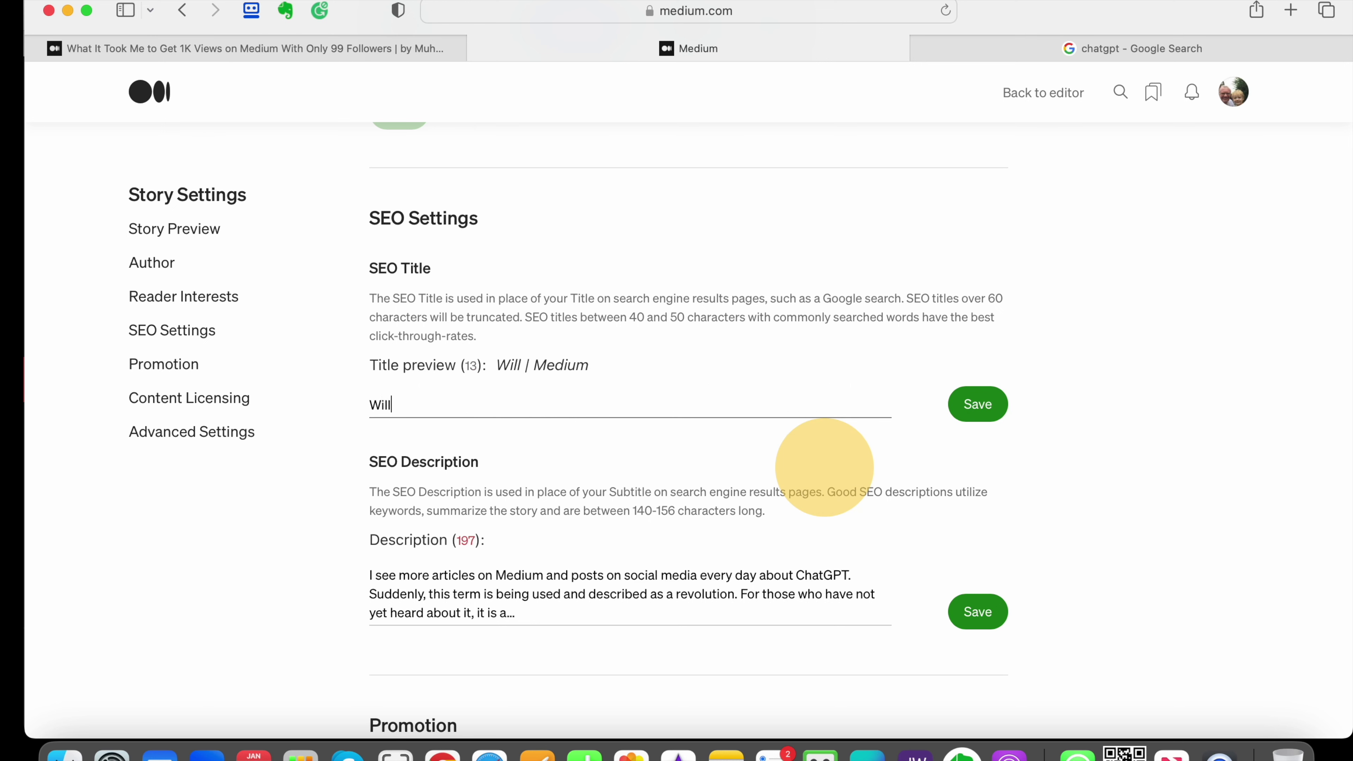
text(Ch)
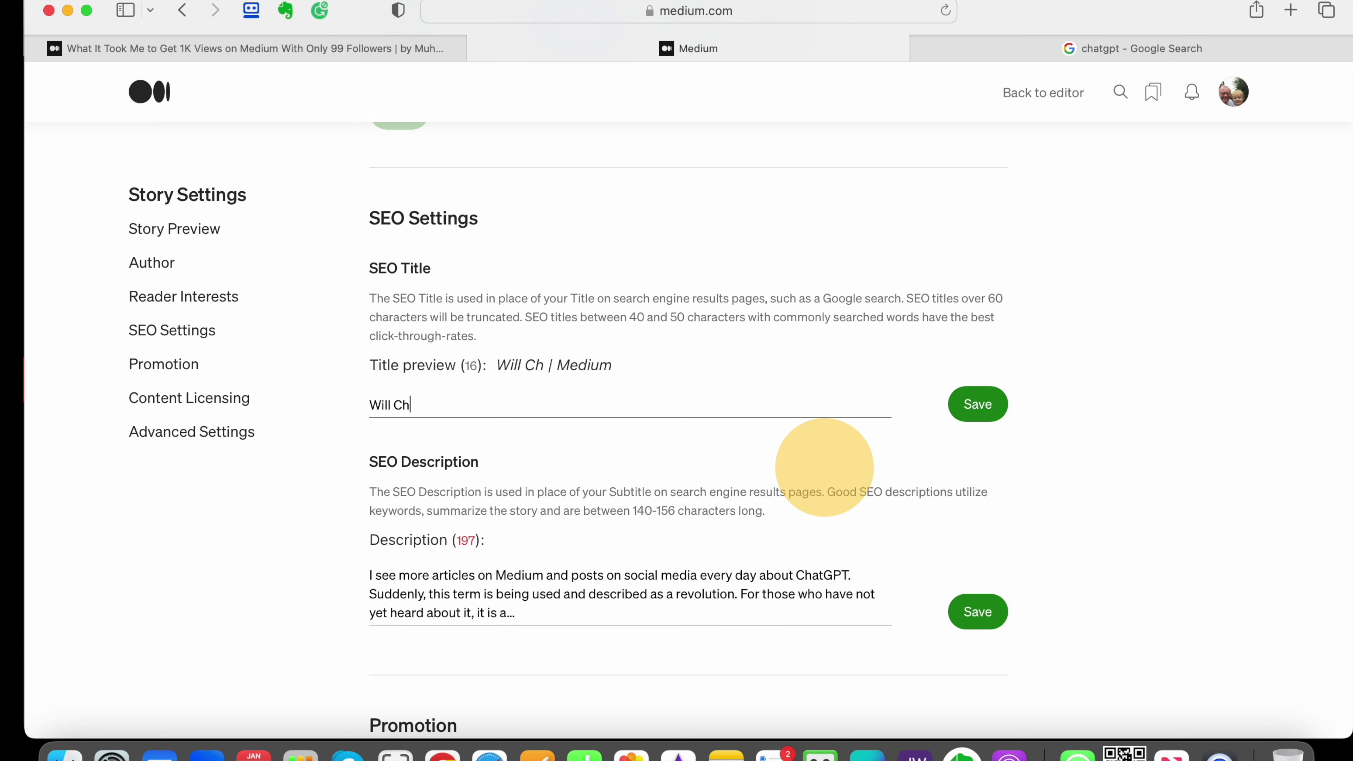
text(atGPT)
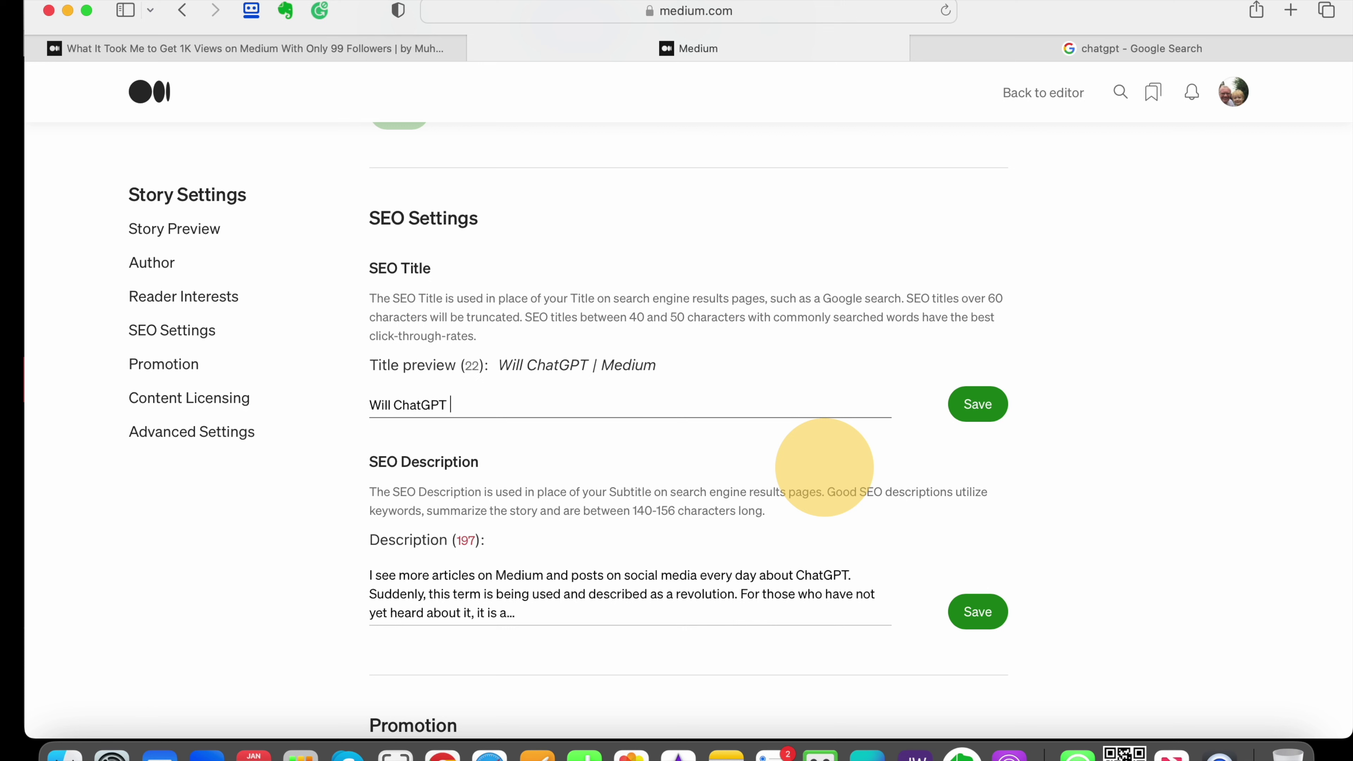
text( Kill )
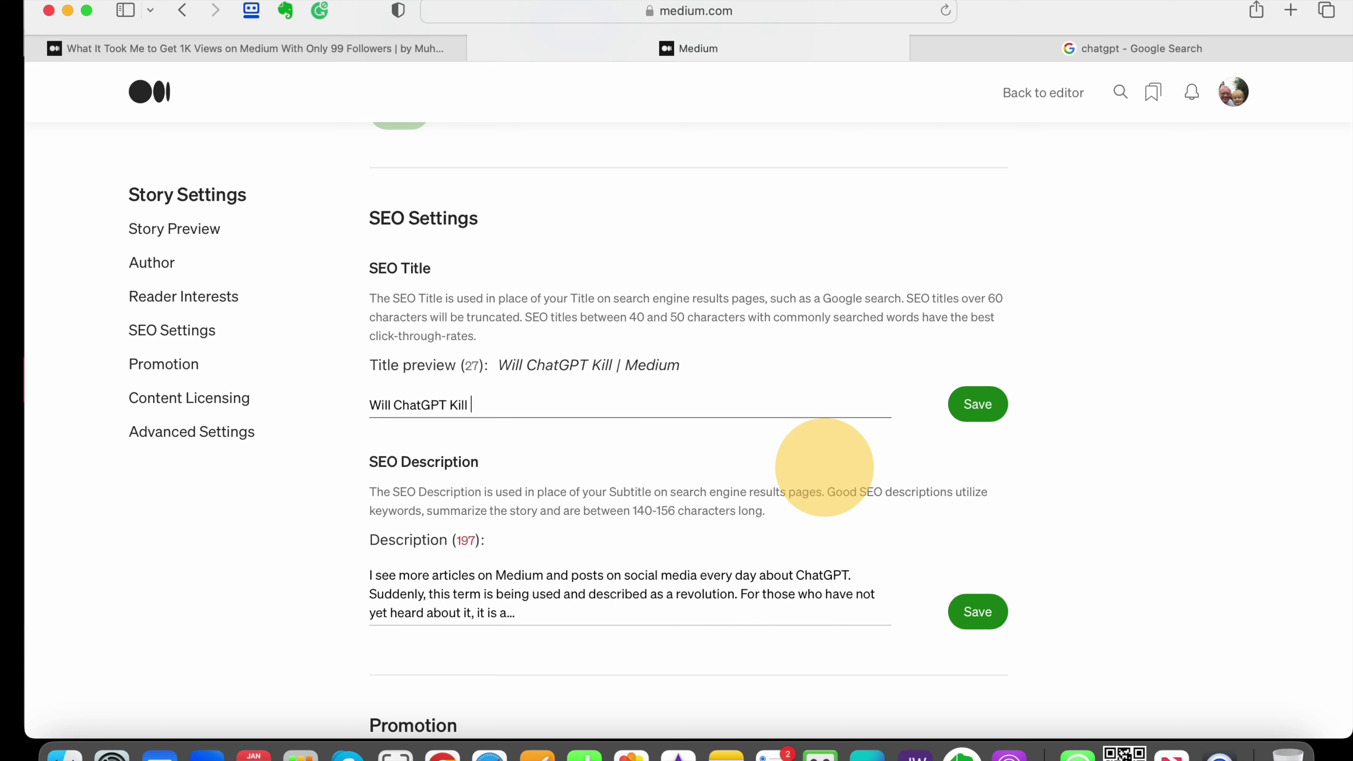
text(M)
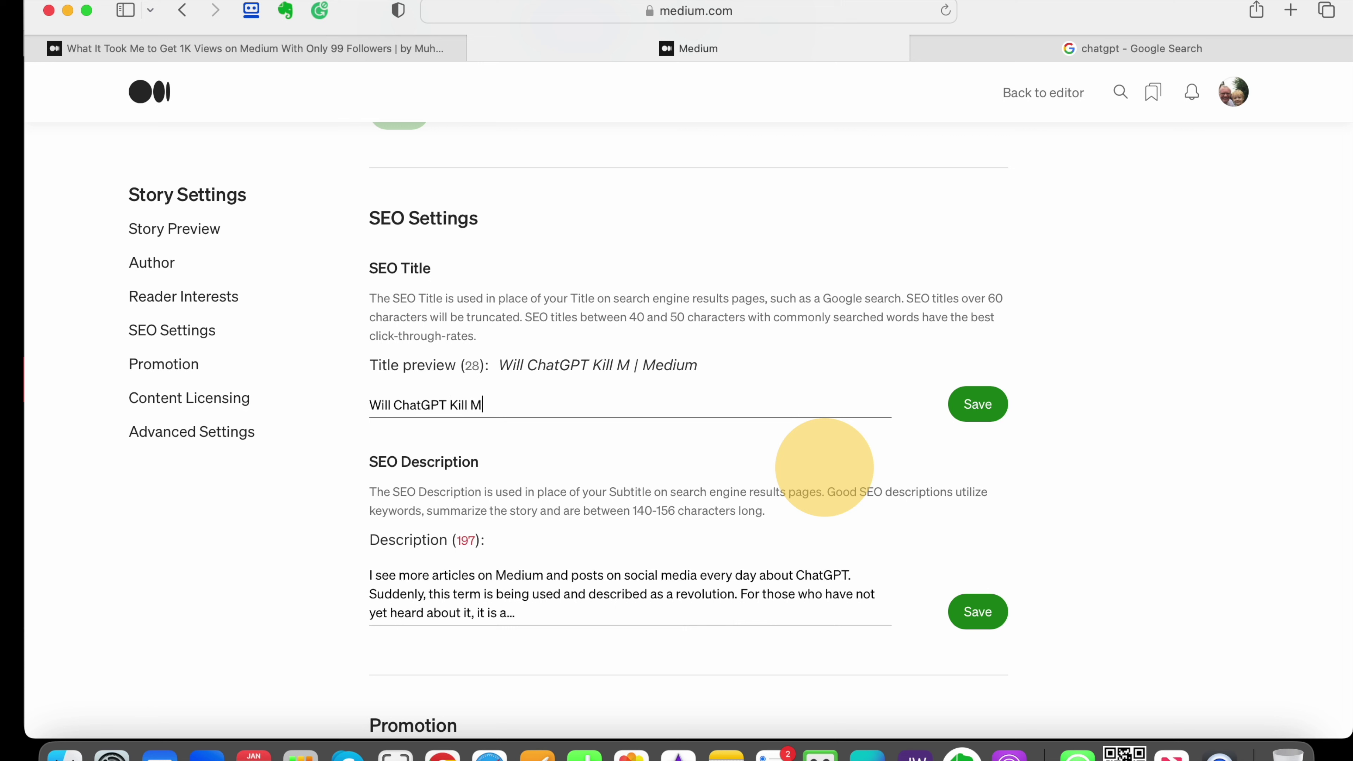
text(edium -)
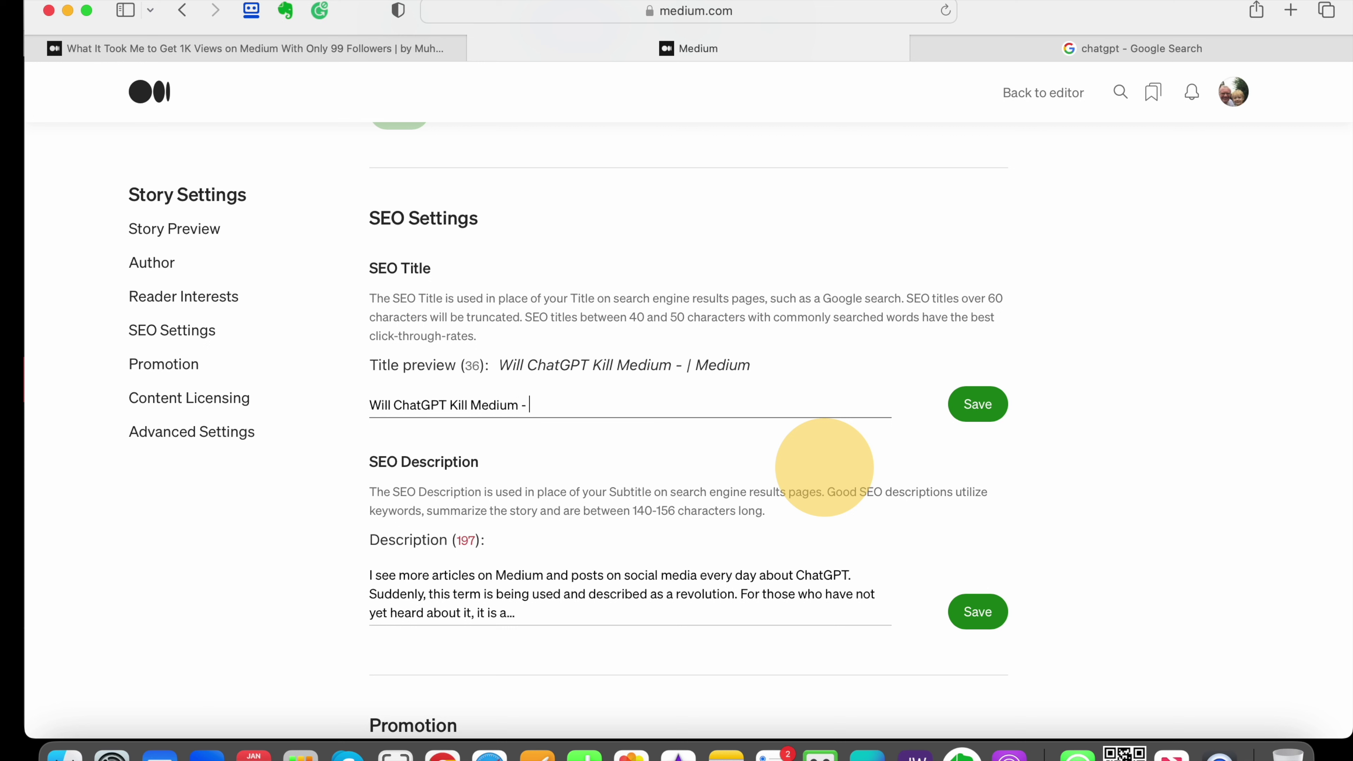
key(BackSpace)
key(BackSpace)
key(BackSpace)
text(?)
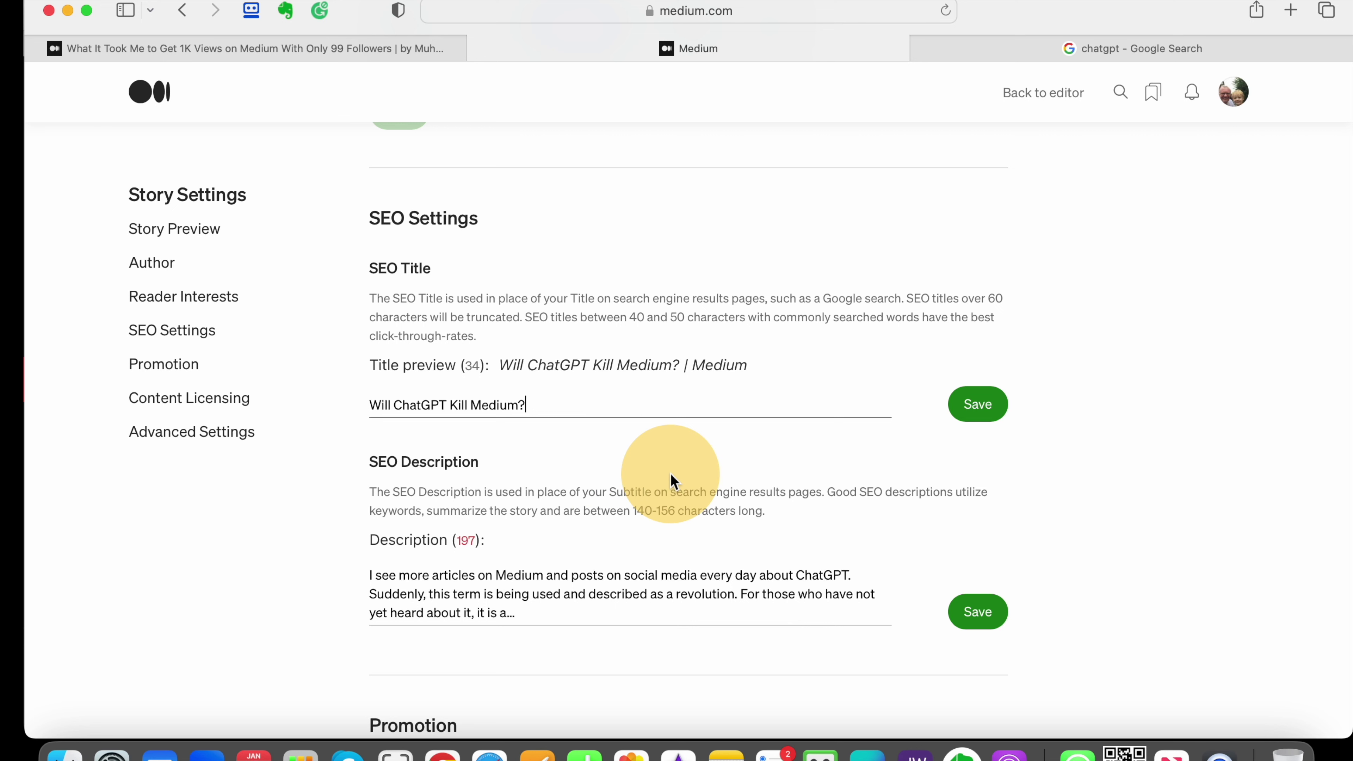
Step: Replace the SEO description with "ChatGTP can write articles and blog posts. Will it threaten the livelihoods of writers"
scroll(672, 482, down, 3)
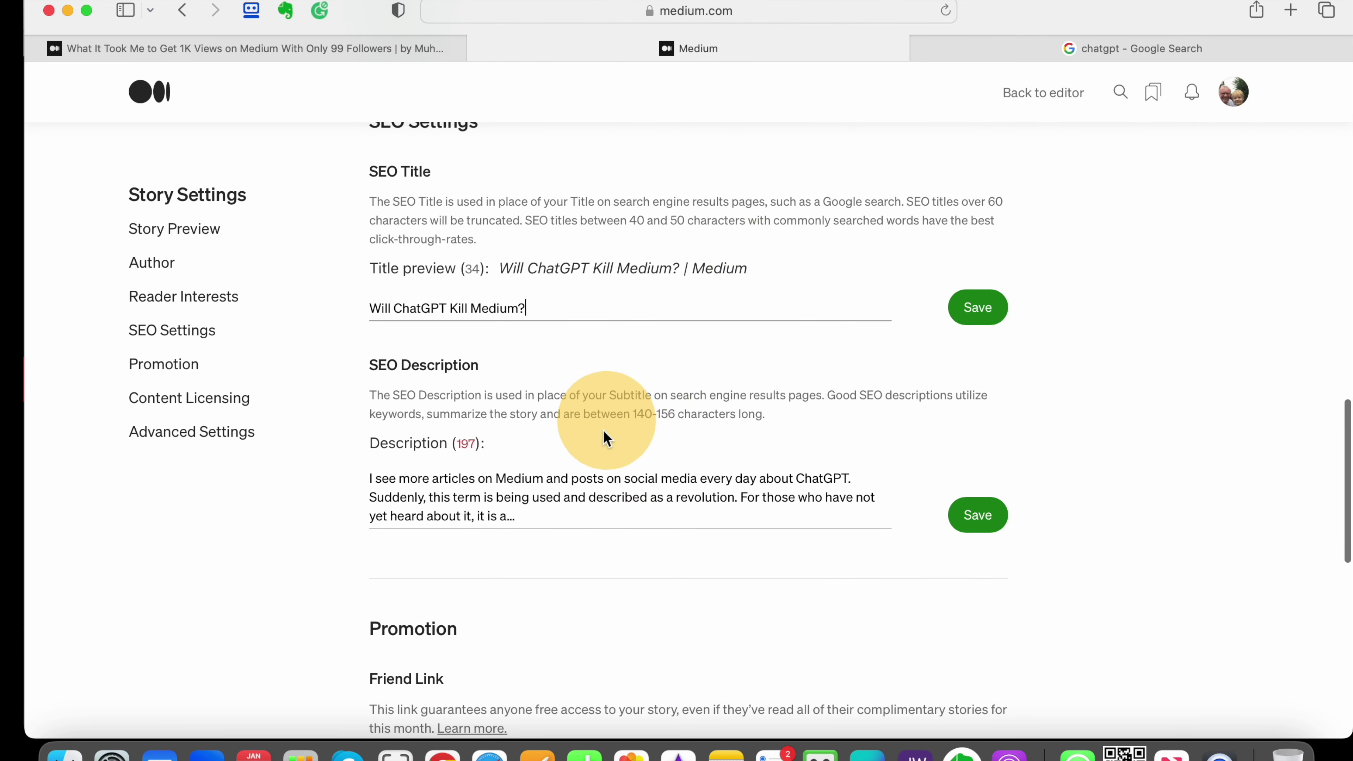
scroll(602, 443, down, 2)
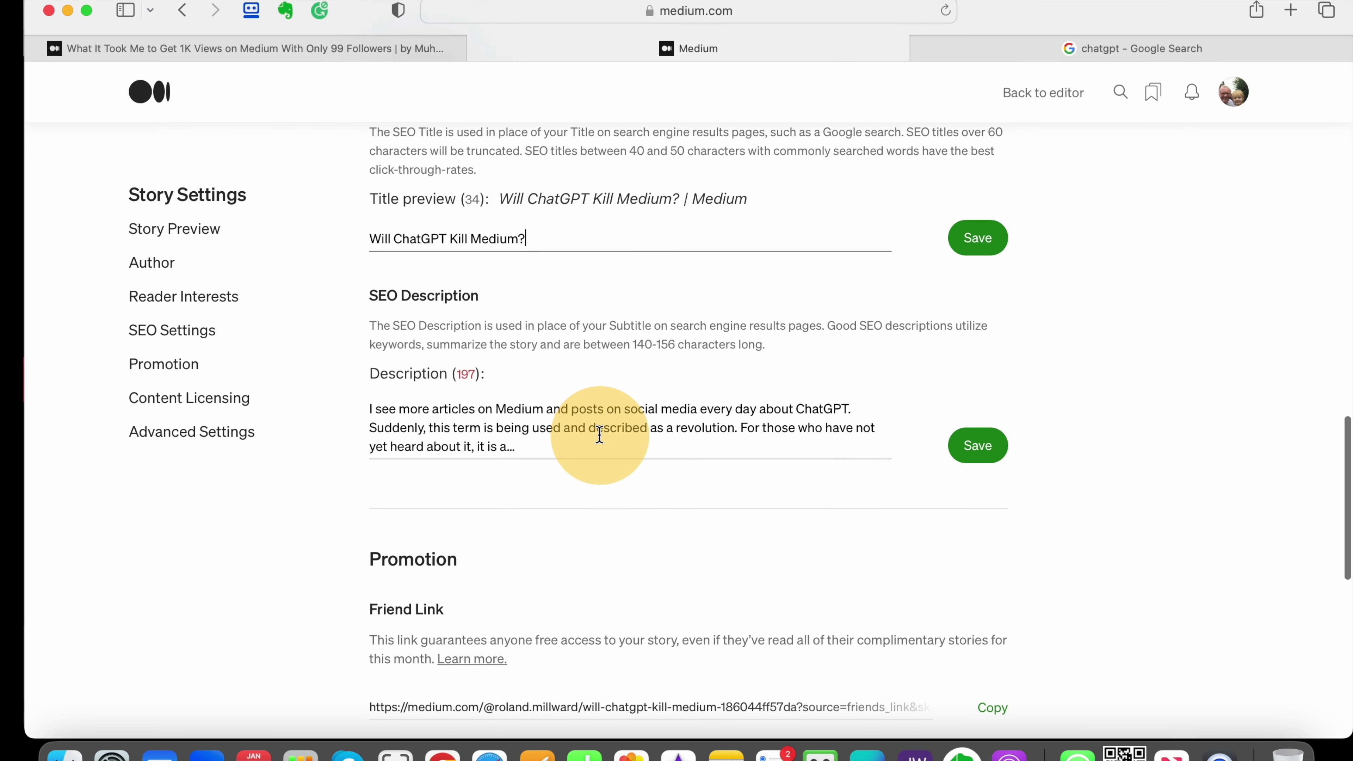
click(559, 446)
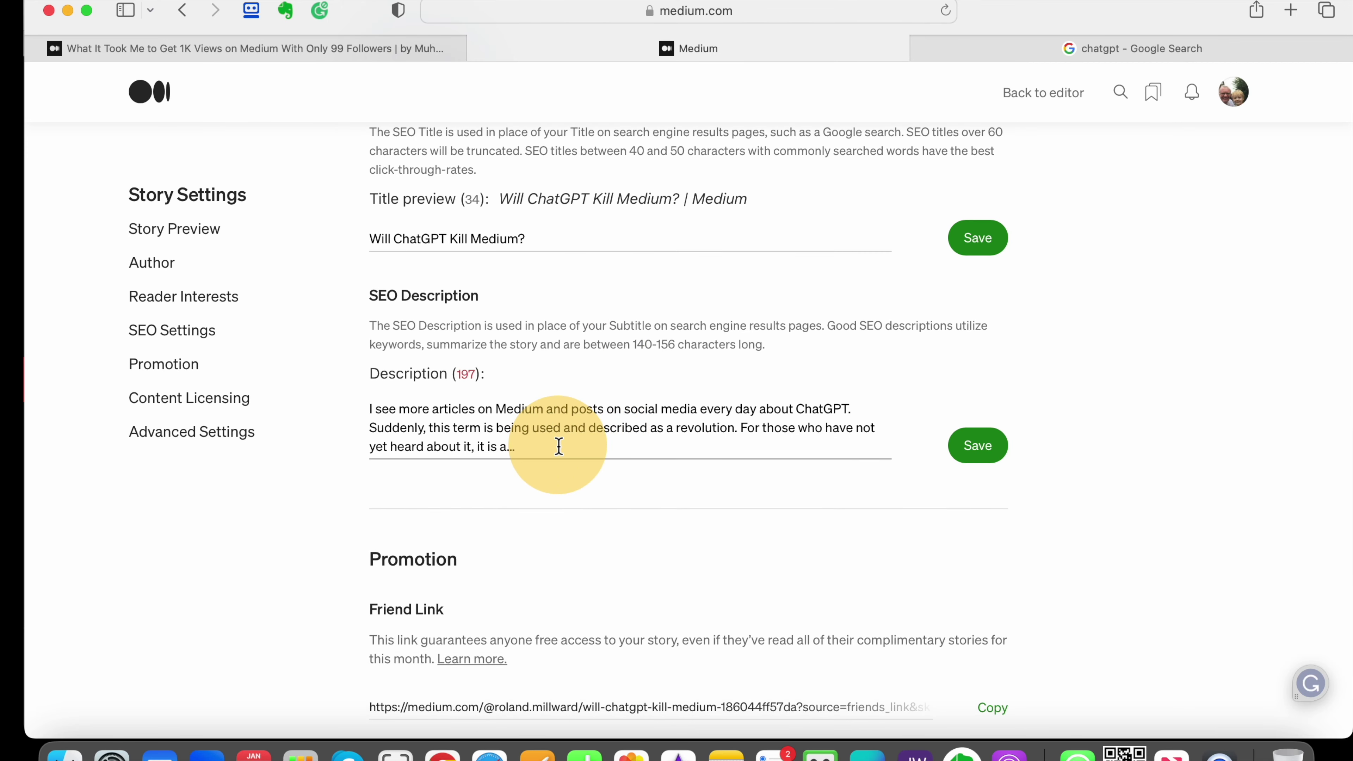
key(super+a)
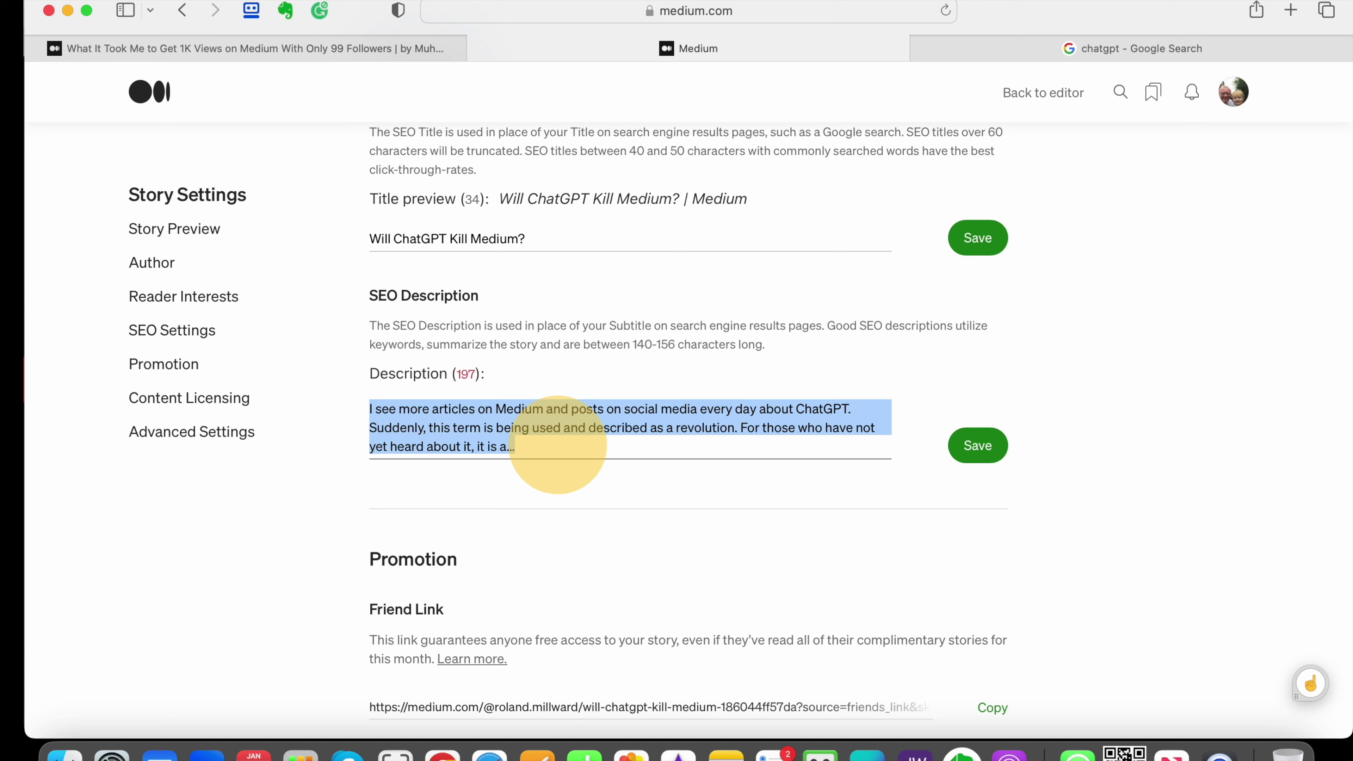
key(BackSpace)
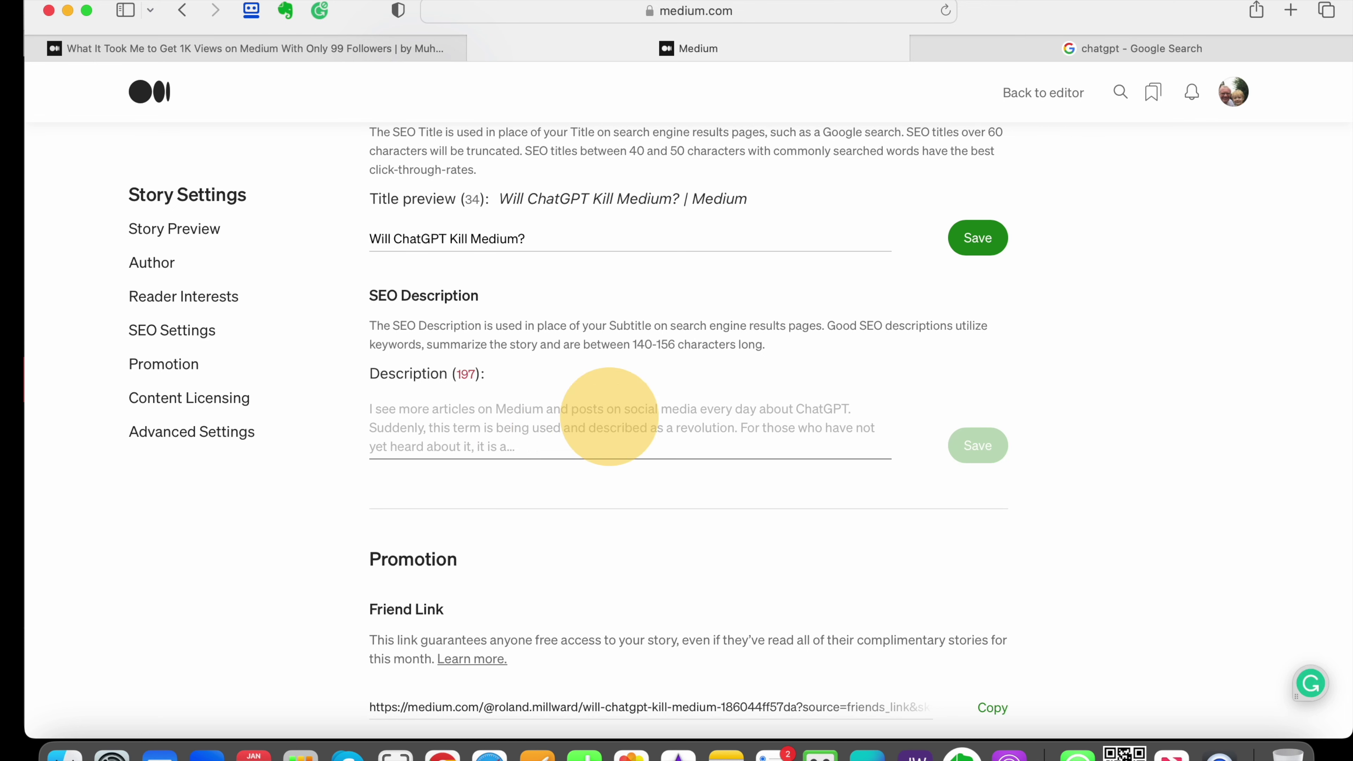
text(ChatGT)
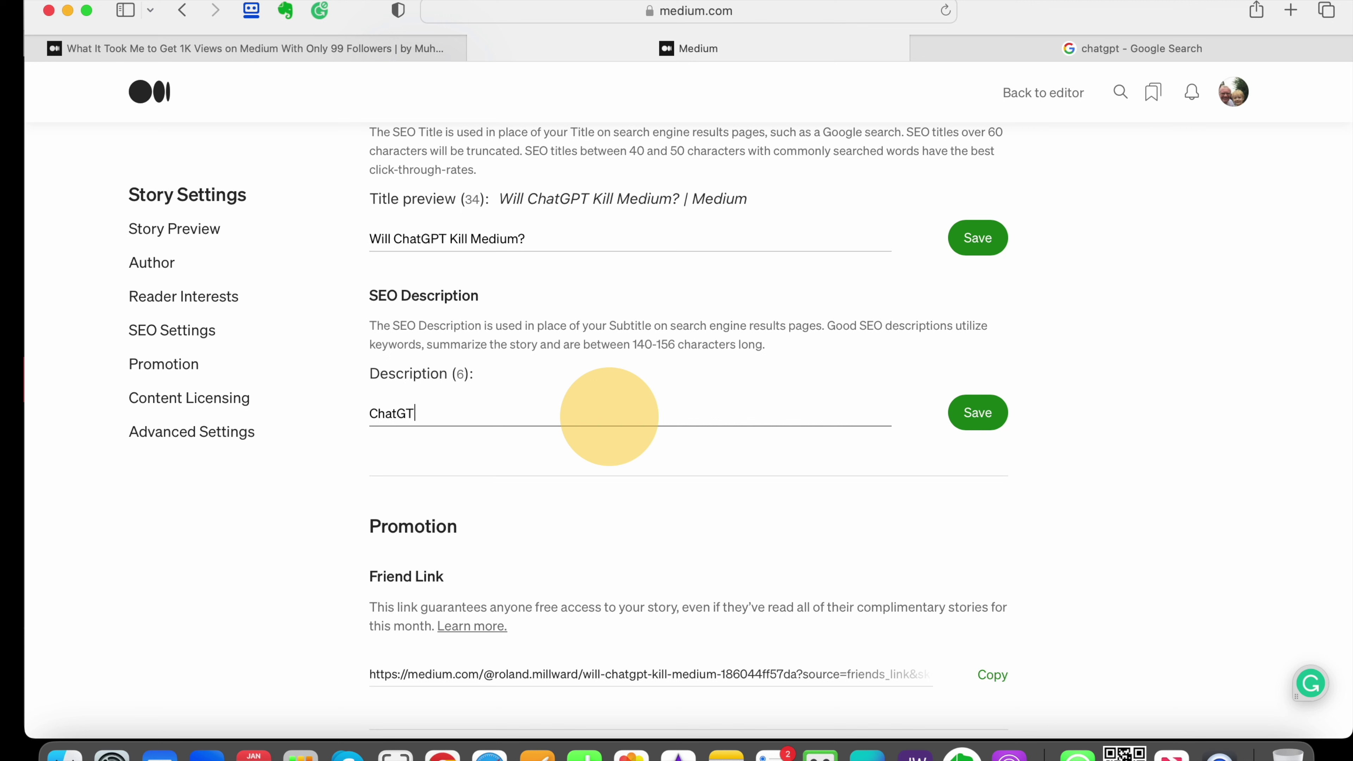
text(P can write articles and bl)
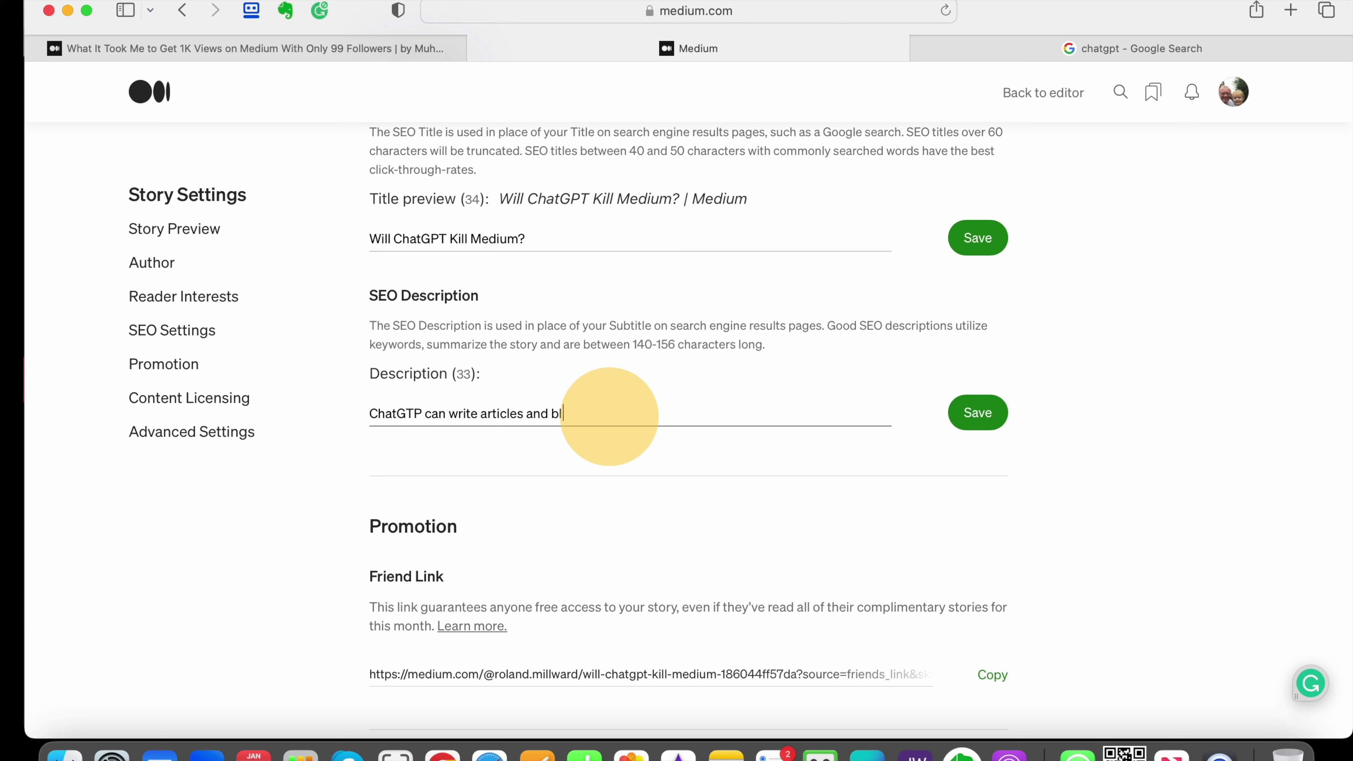
text(og posts. Will it threaten the livli)
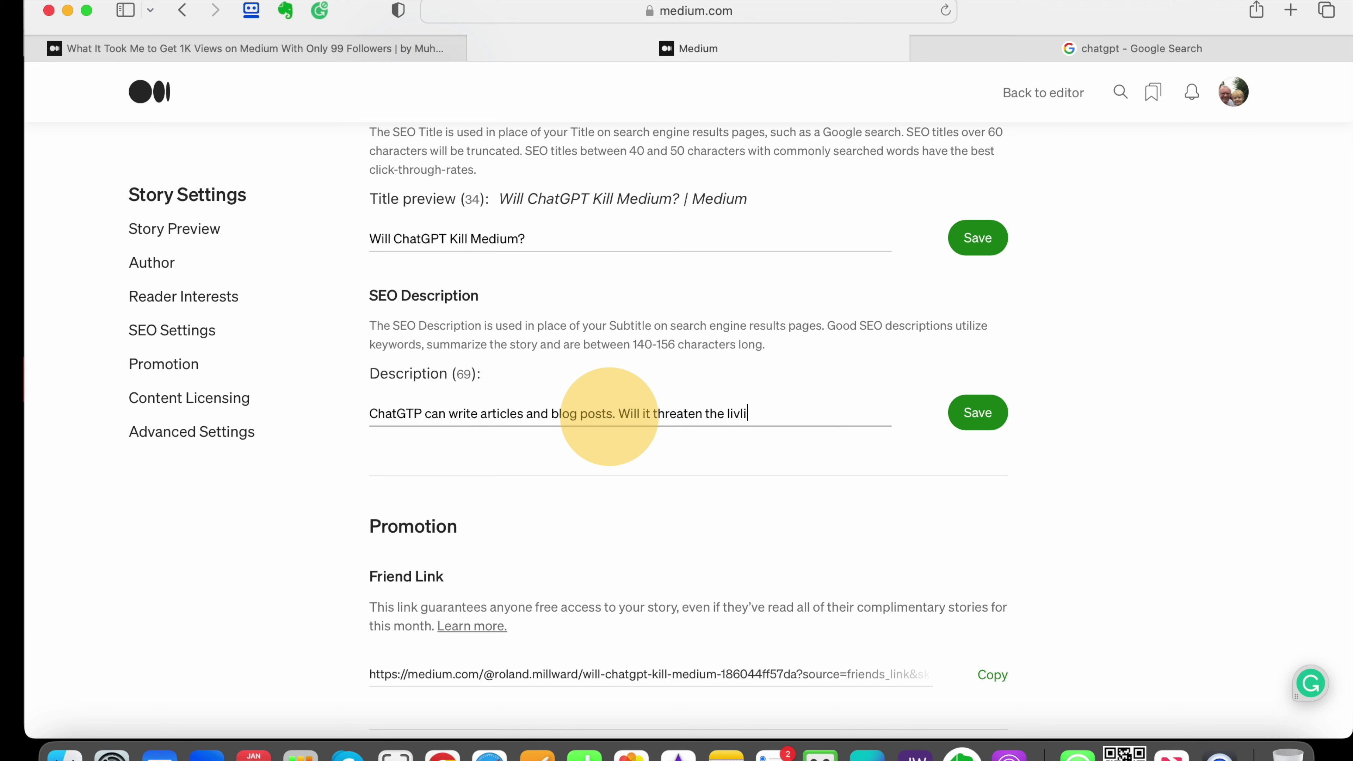
key(BackSpace)
key(BackSpace)
text(elihoods of writers)
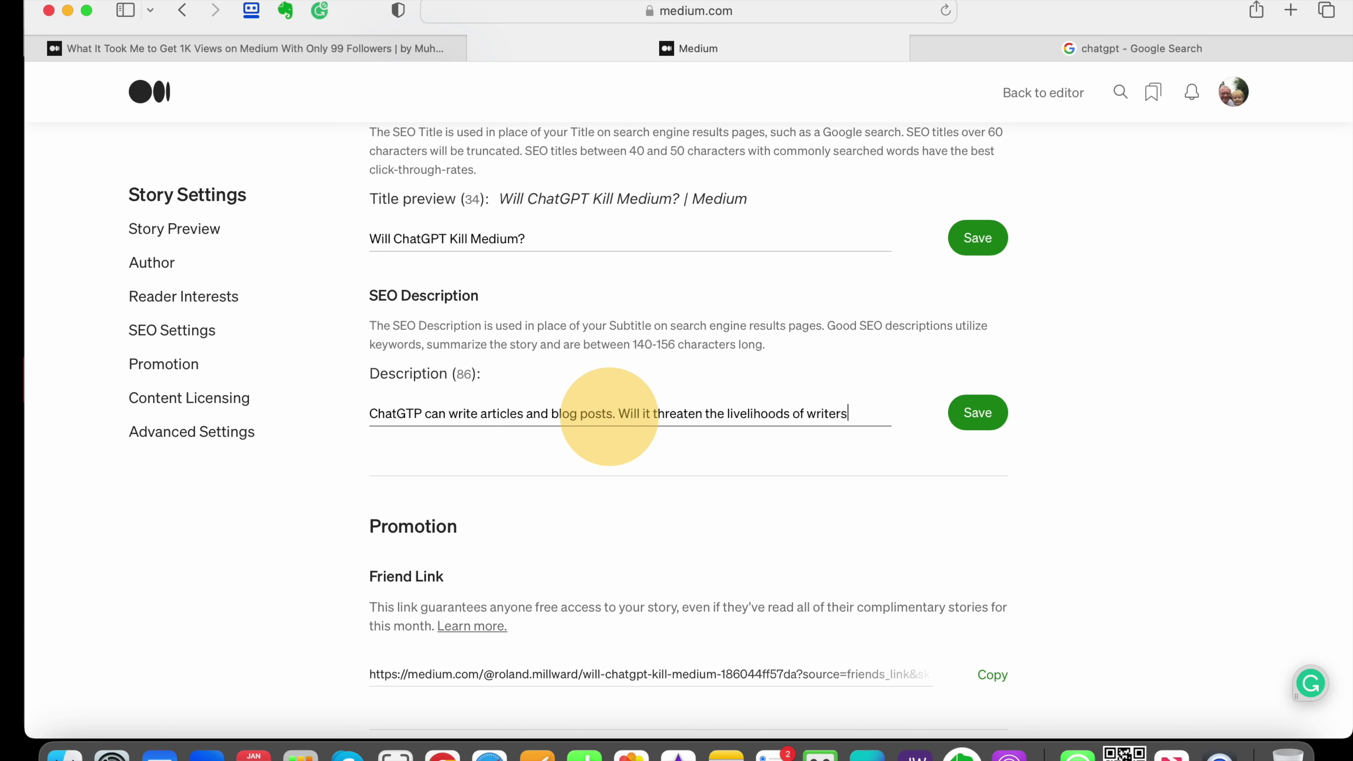
Step: Complete the SEO description's second sentence with "and Medium?" and add the closing question "What can writers do to combat it?"
text( and)
text(Med)
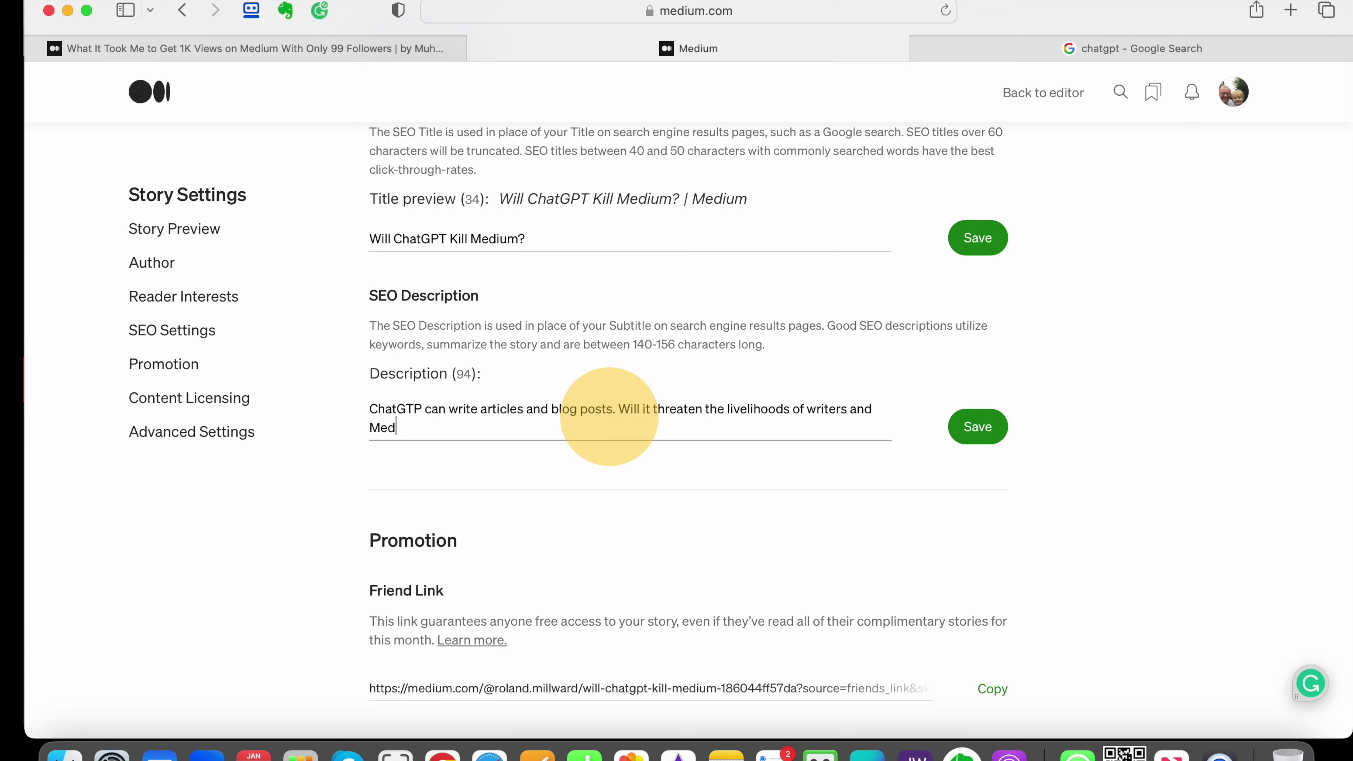
text(ia)
text(m)
text(What can)
text( writers )
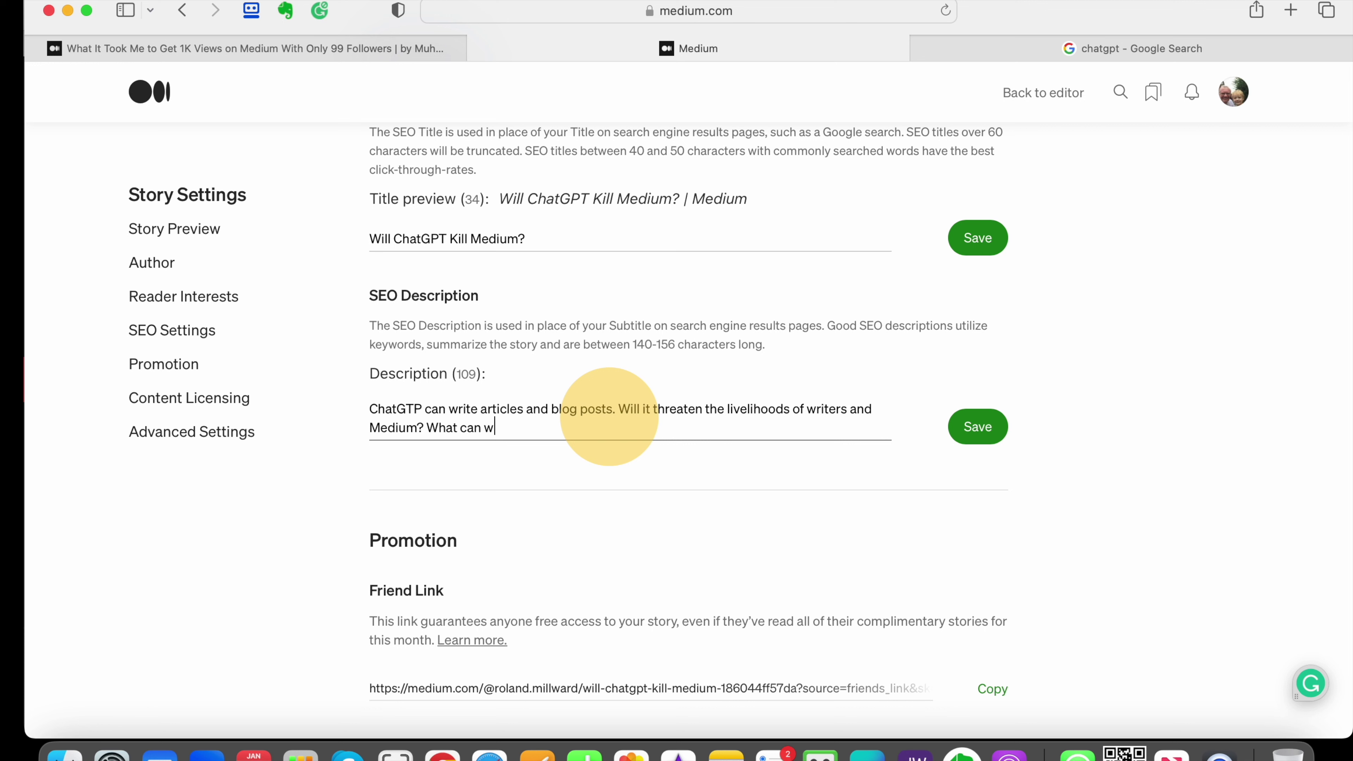
text(do to combat it?)
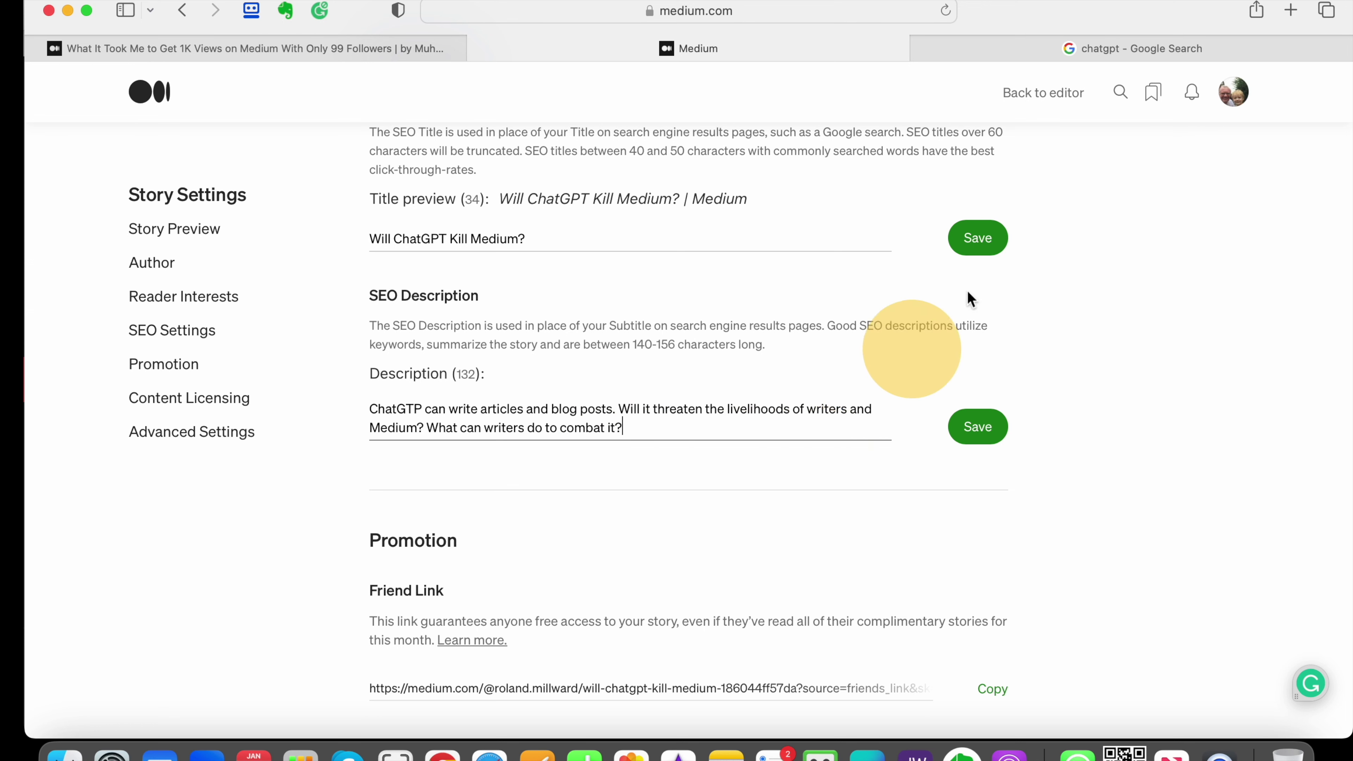
Step: Save both the SEO title and the SEO description, and return to the story editor
click(994, 241)
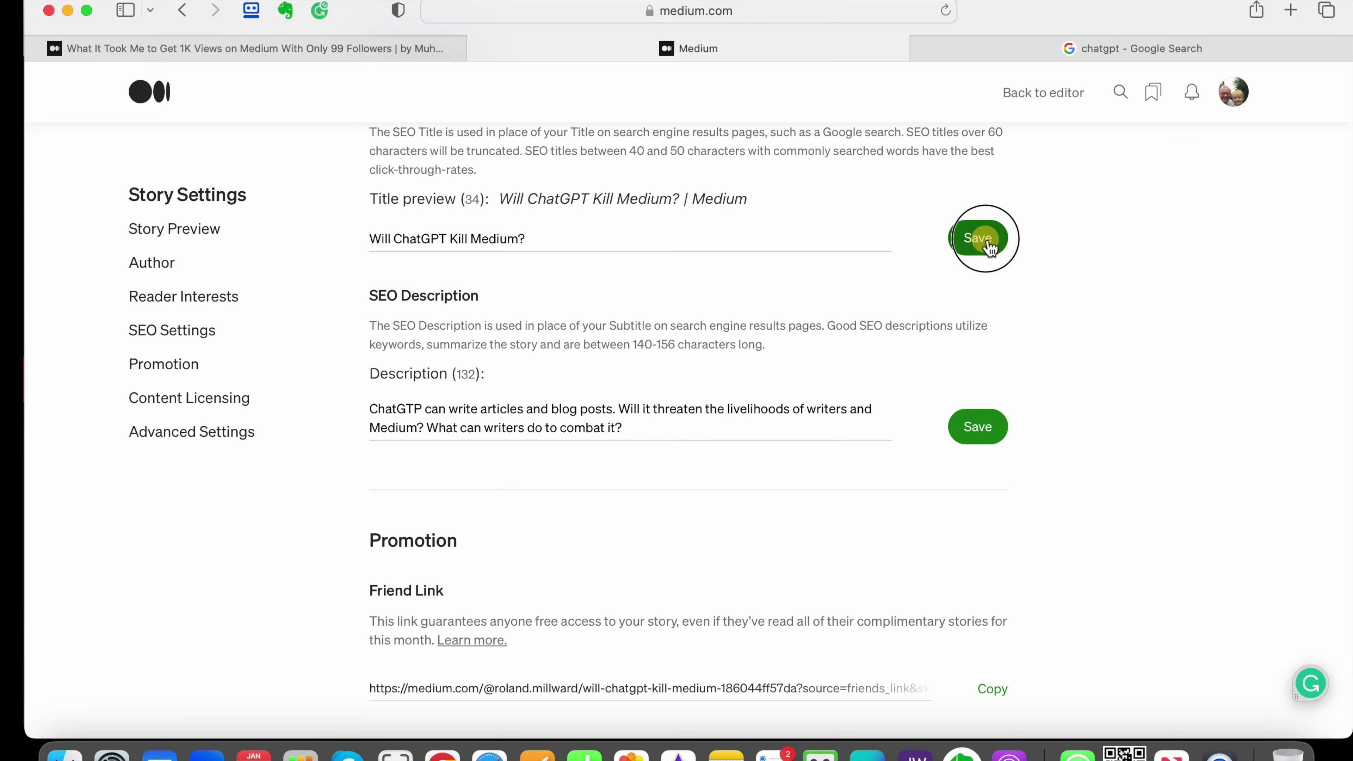
click(973, 437)
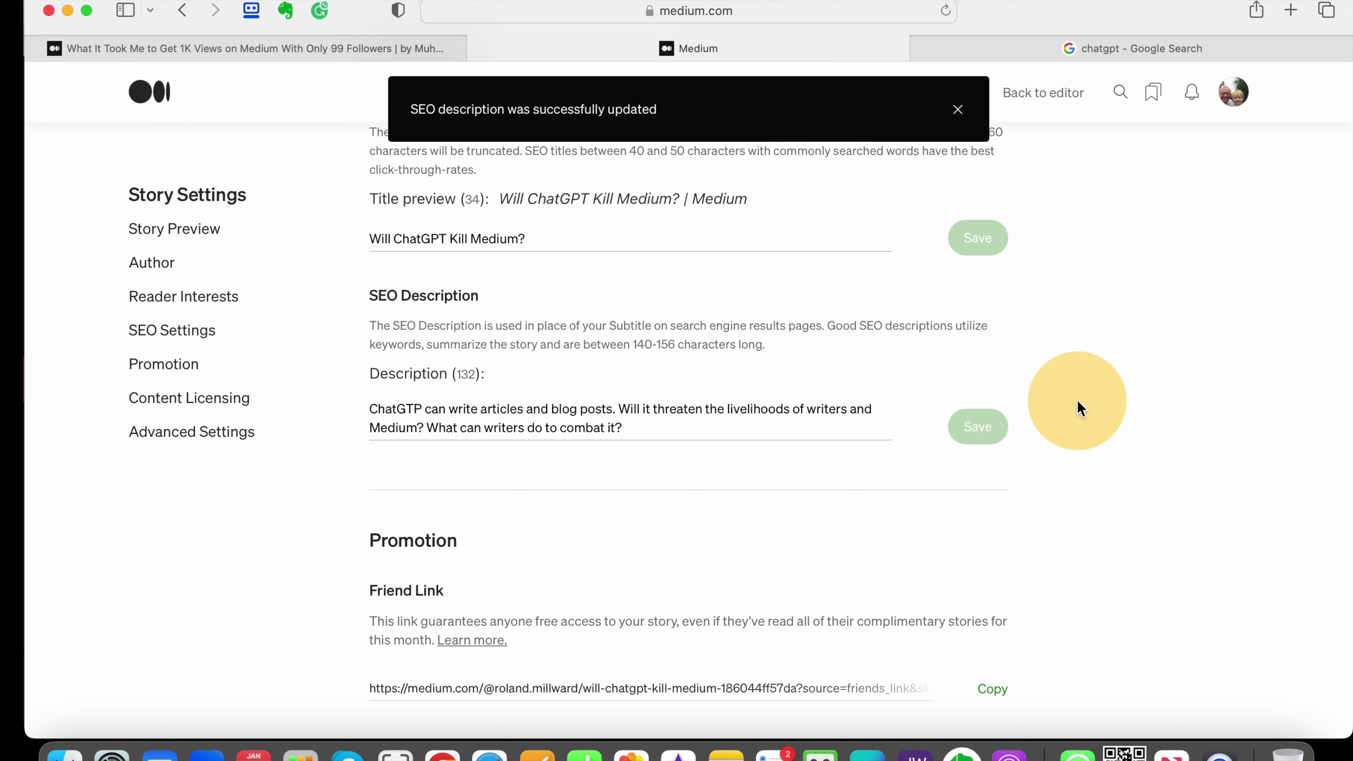
scroll(1080, 409, up, 2)
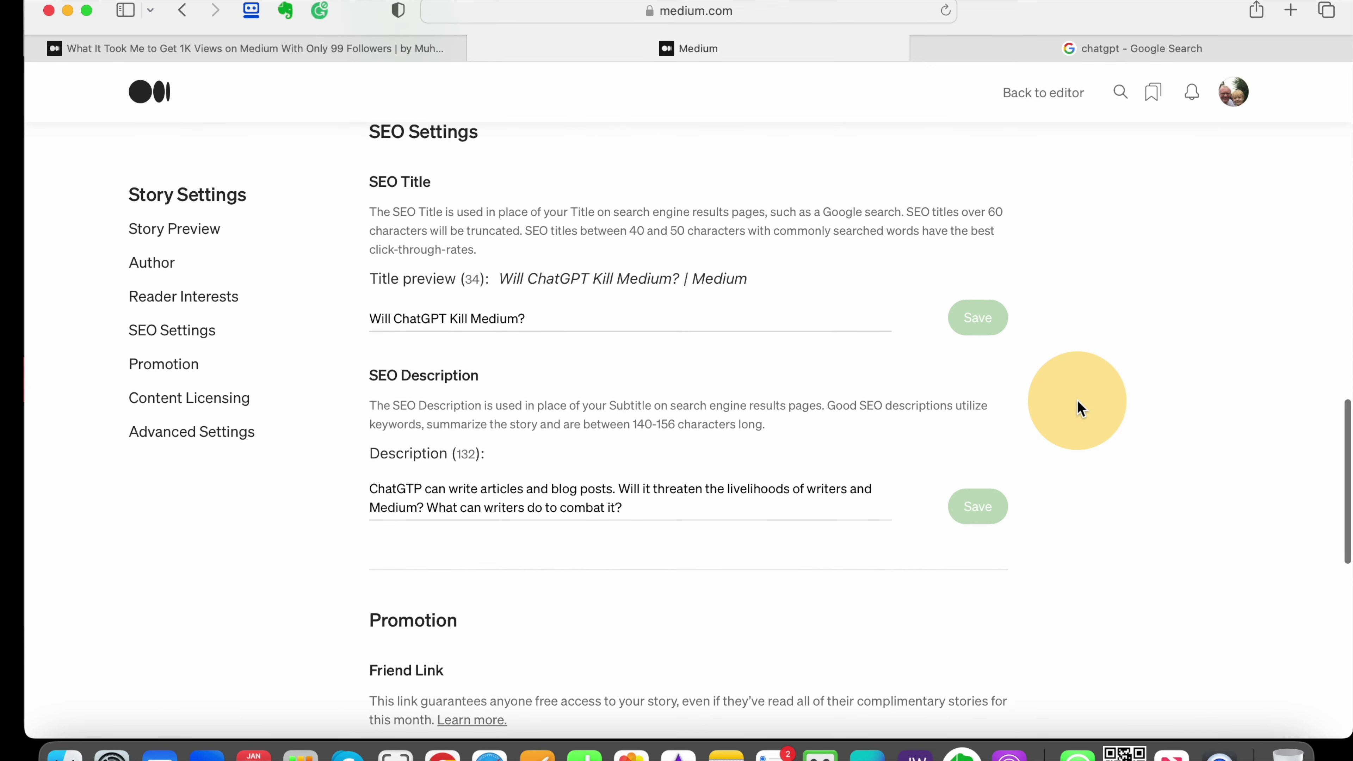
scroll(1080, 409, down, 3)
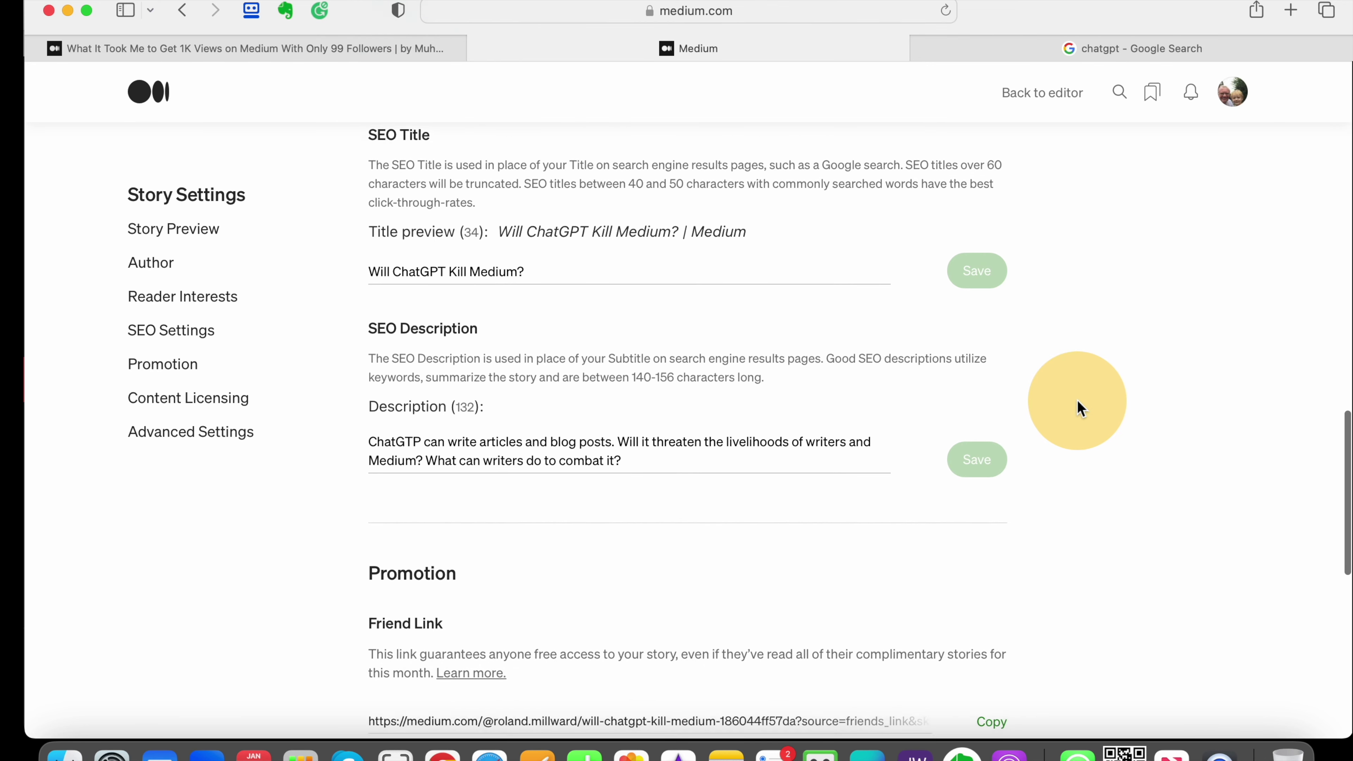
scroll(1080, 409, up, 1)
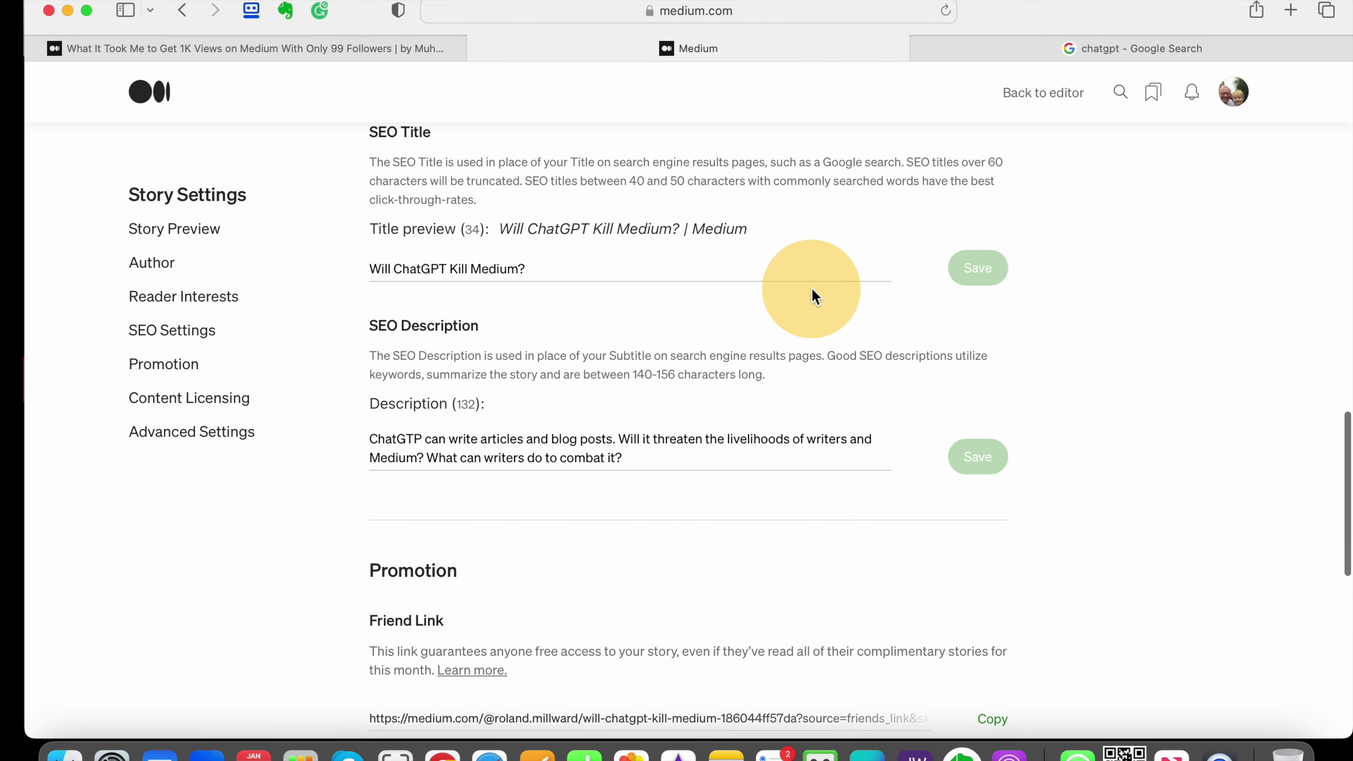
scroll(811, 293, up, 3)
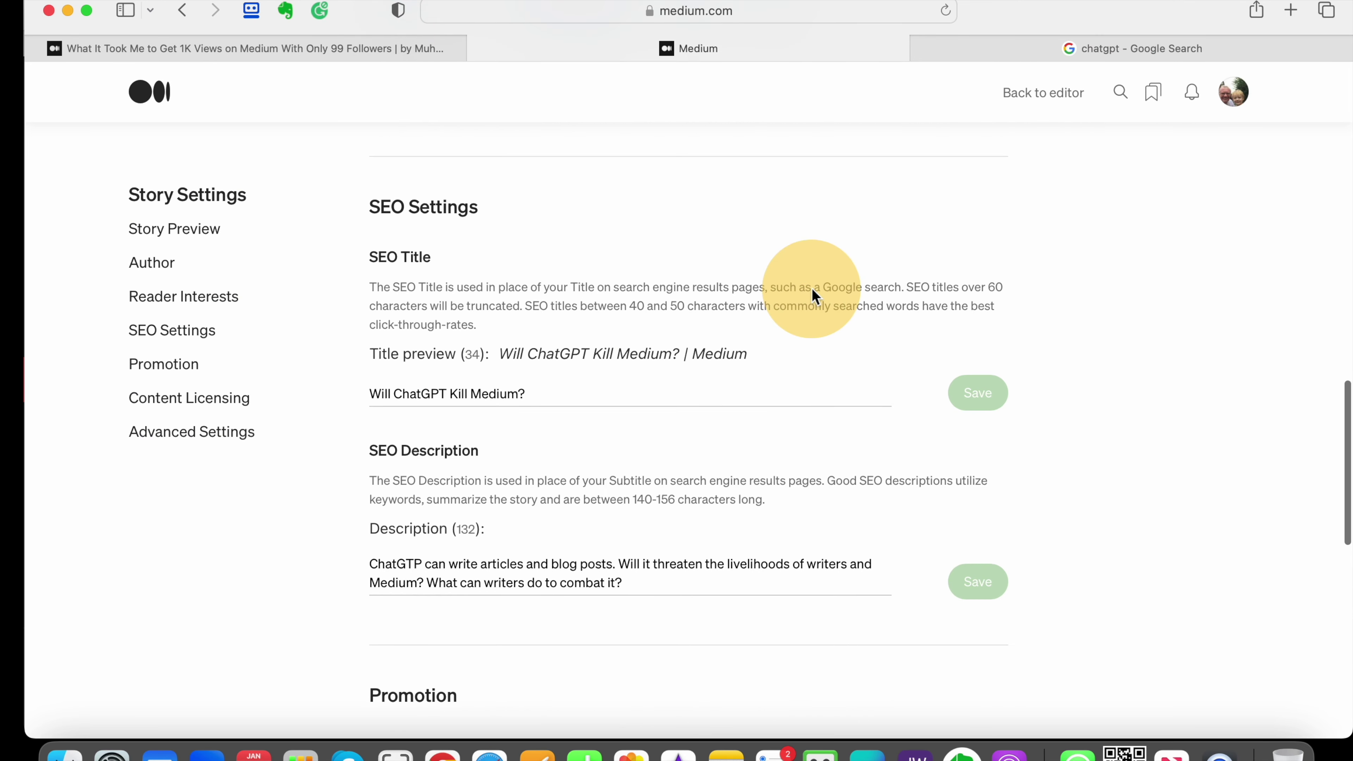
click(1058, 101)
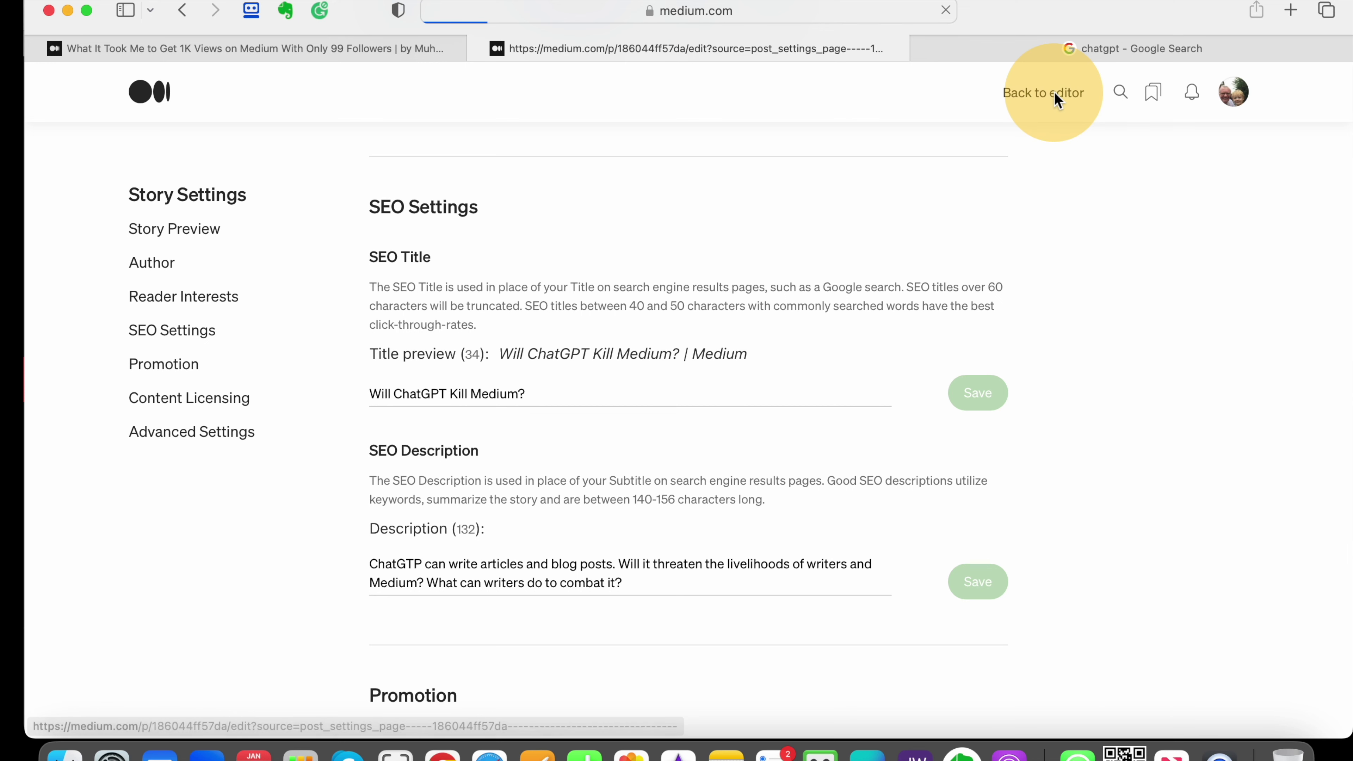